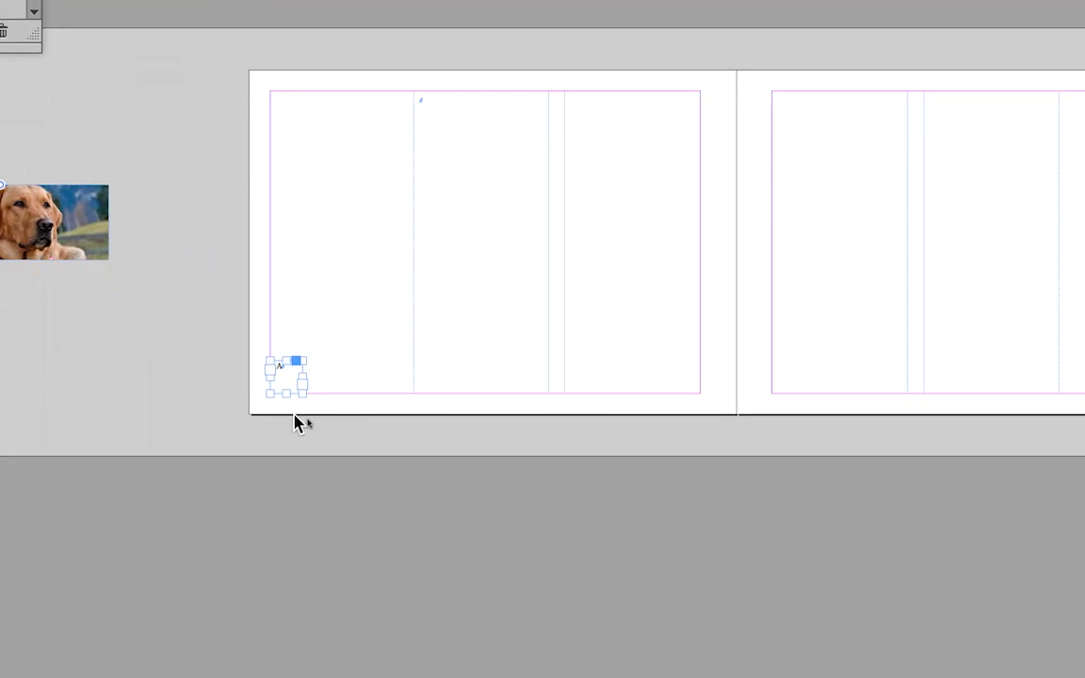
- Duplicate the page-number text frame from the left A-Gabarit master page into the lower outer margin corner of the right page
{"action": "left_click", "coordinate": [609, 604]}
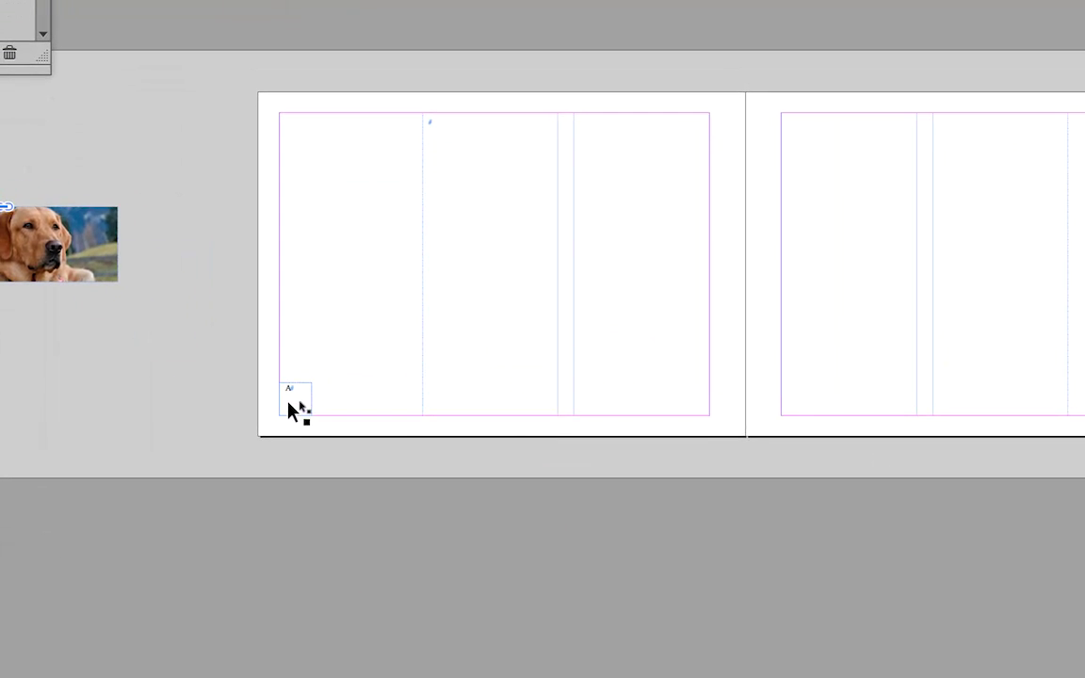
{"action": "left_click_drag", "start_coordinate": [292, 409], "coordinate": [478, 429]}
{"action": "left_click_drag", "start_coordinate": [358, 417], "coordinate": [613, 412]}
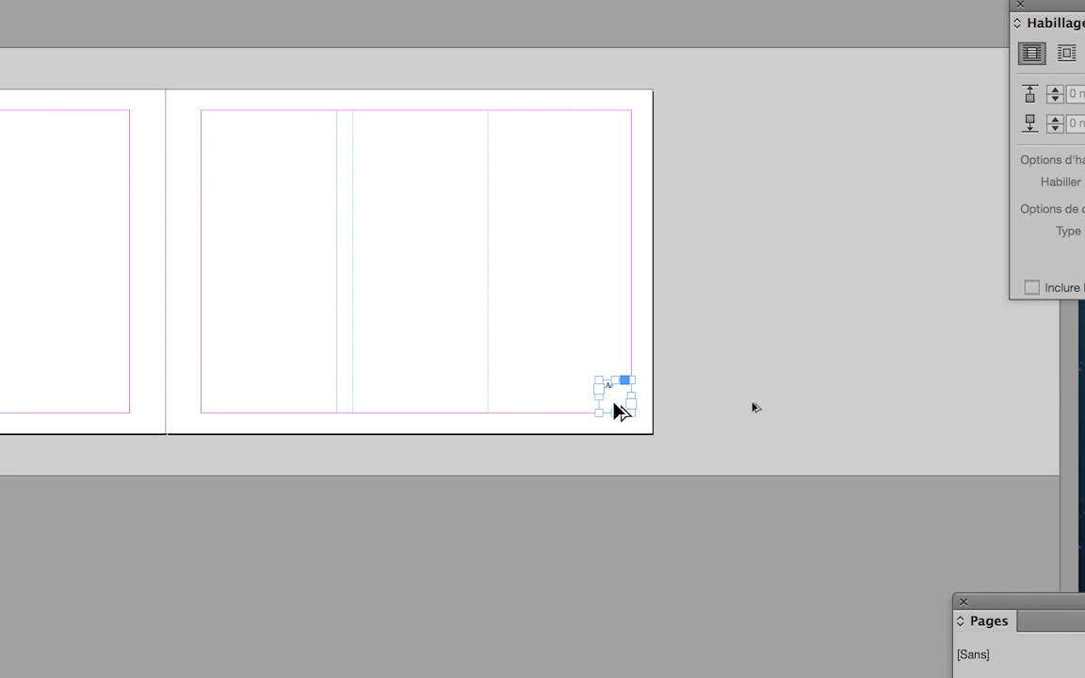
{"action": "key", "text": "super+equal"}
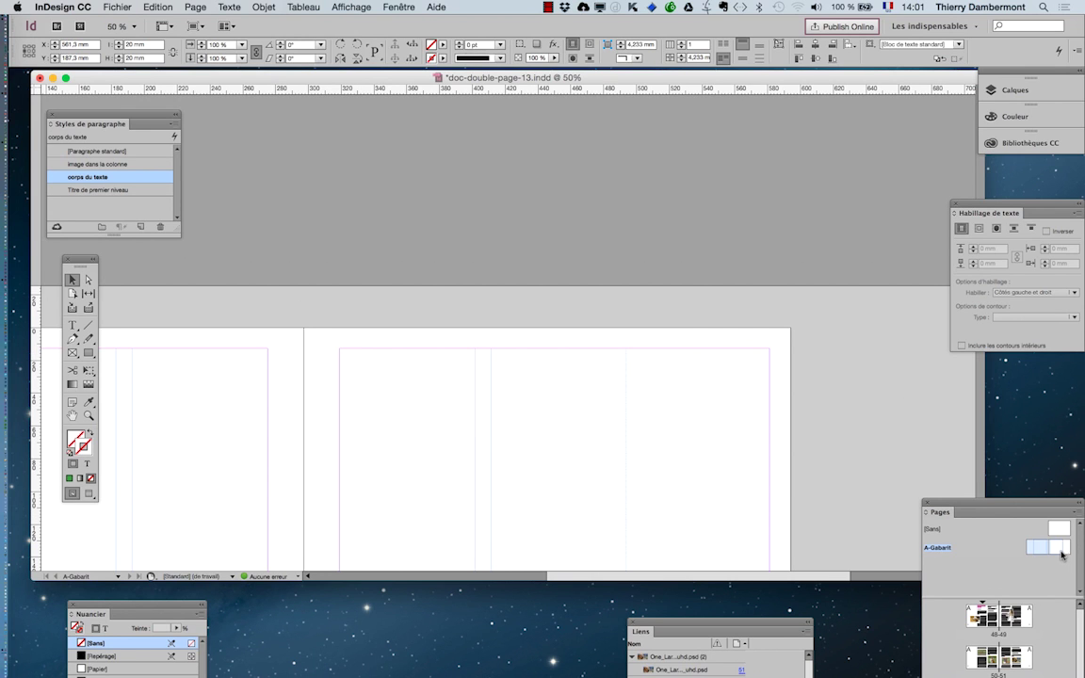
{"action": "double_click", "coordinate": [1061, 550]}
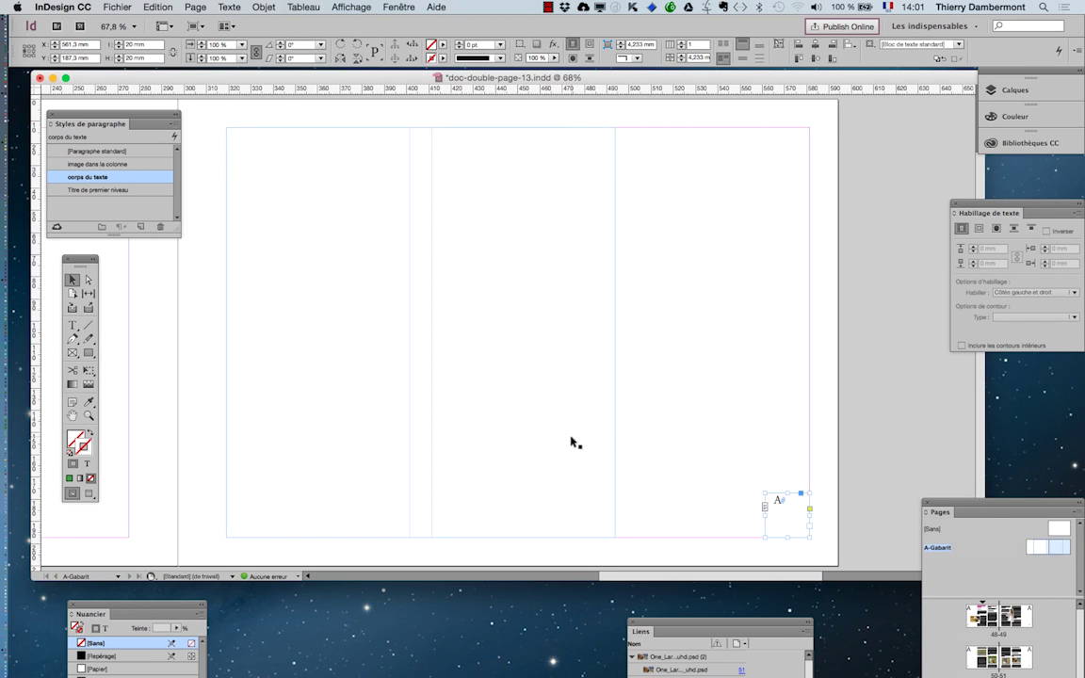
{"action": "key", "text": "super+minus"}
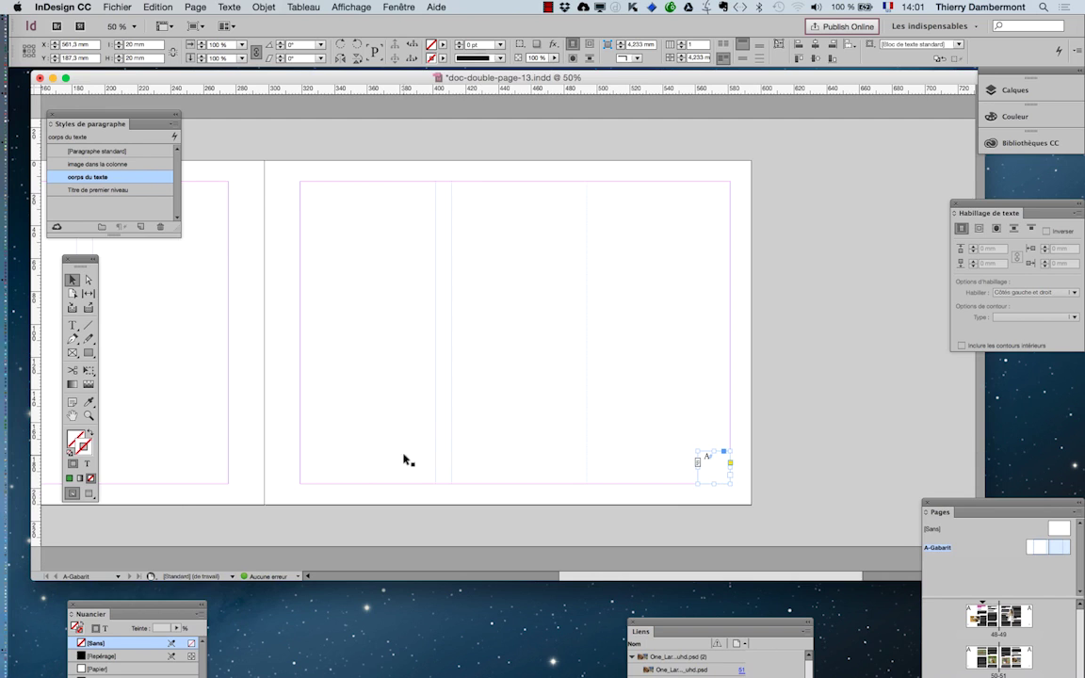
{"action": "key", "text": "super+minus"}
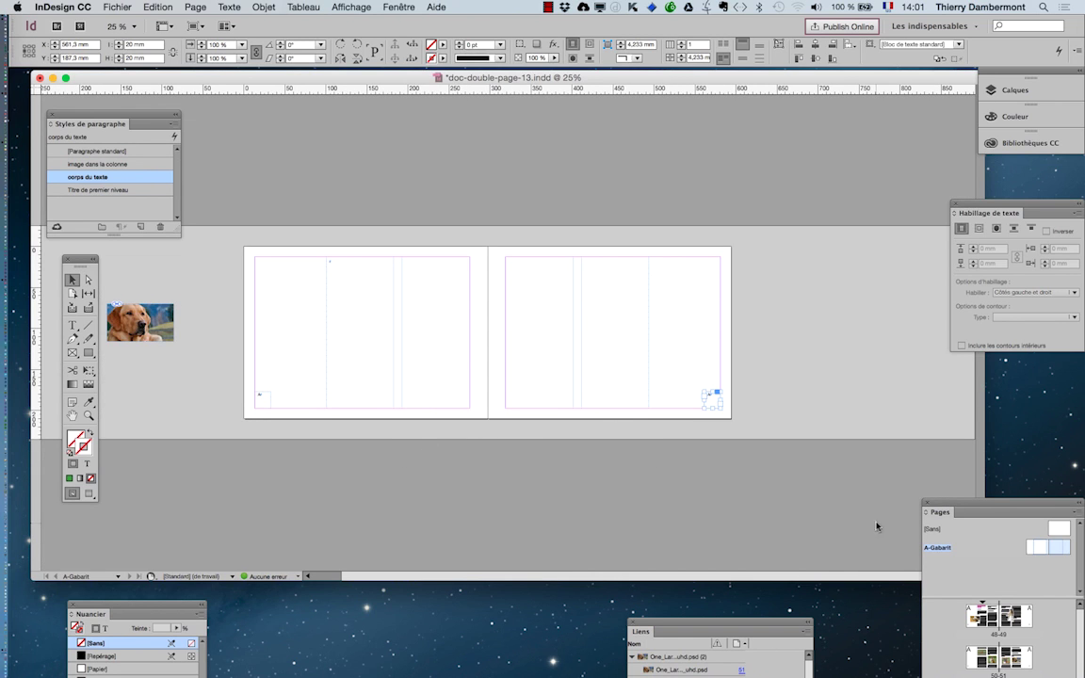
- Reposition the Pages panel higher in the workspace and bring up the left A-Gabarit master page around its page-number marker
{"action": "left_click_drag", "start_coordinate": [960, 505], "coordinate": [825, 130]}
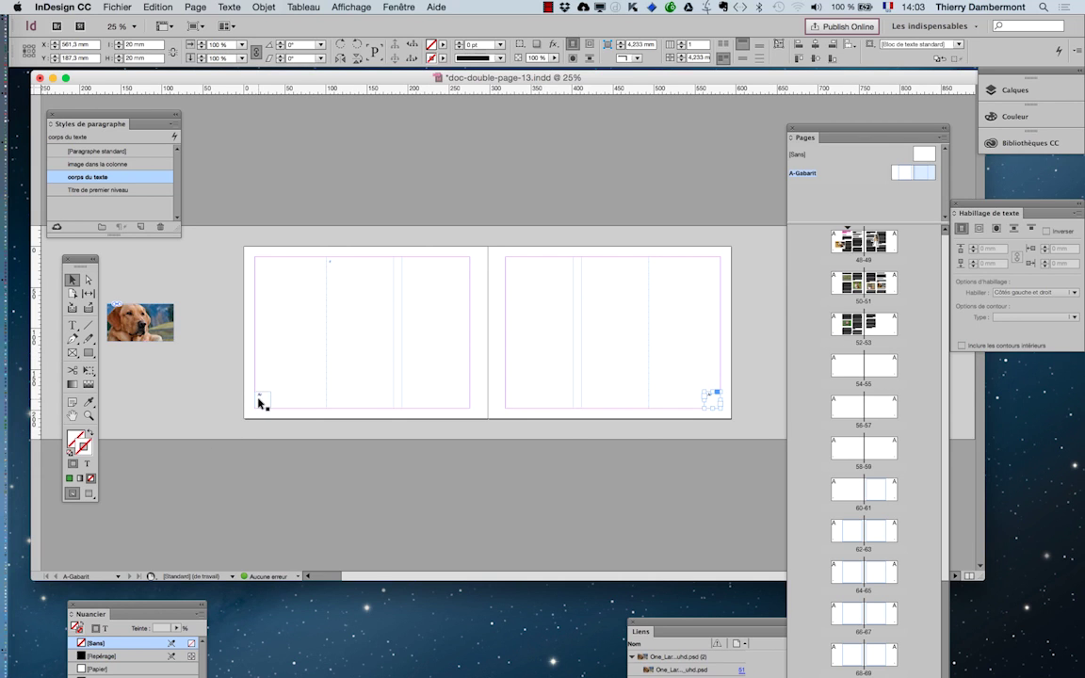
{"action": "key", "text": "super+equal"}
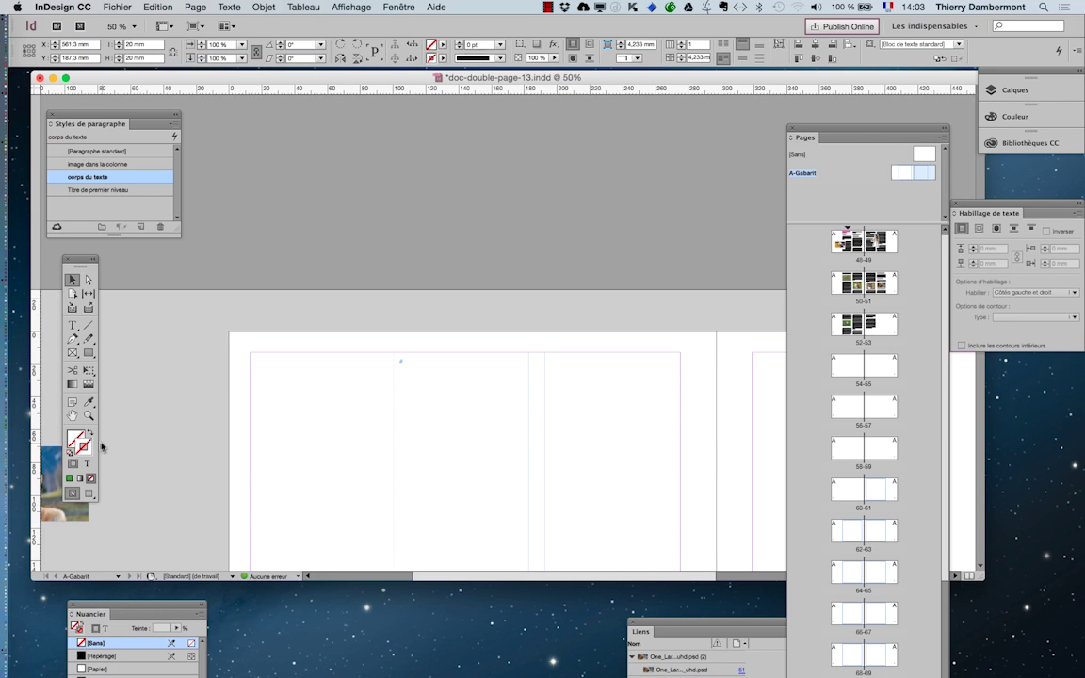
{"action": "left_click", "coordinate": [71, 415]}
{"action": "double_click", "coordinate": [907, 178]}
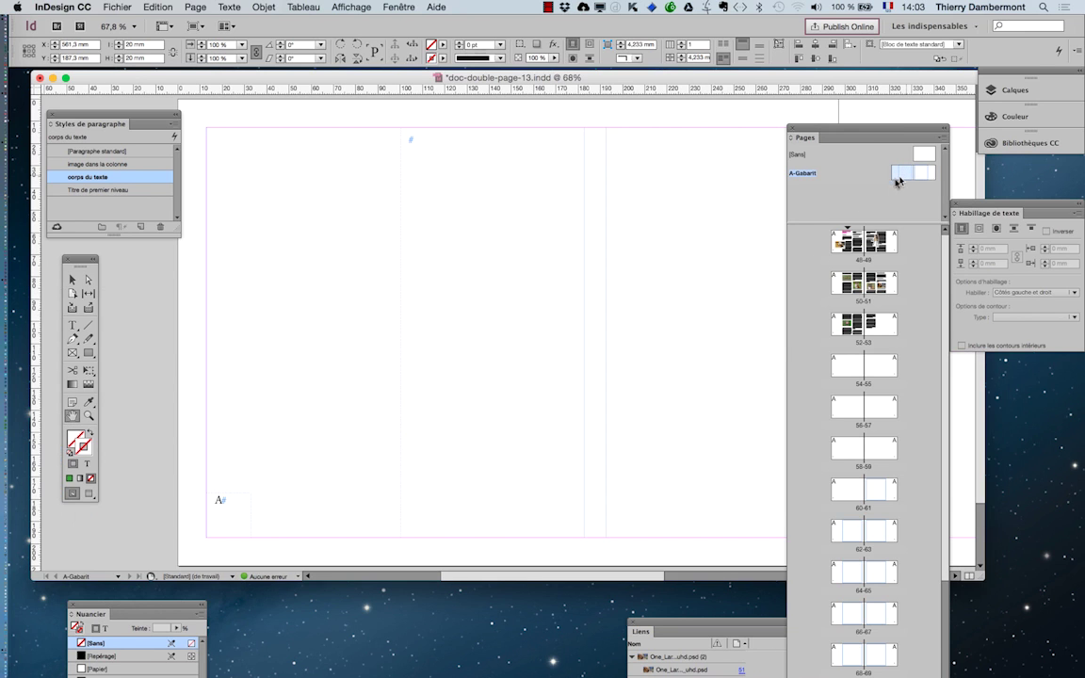
{"action": "scroll", "coordinate": [209, 533], "scroll_direction": "up", "scroll_amount": 4}
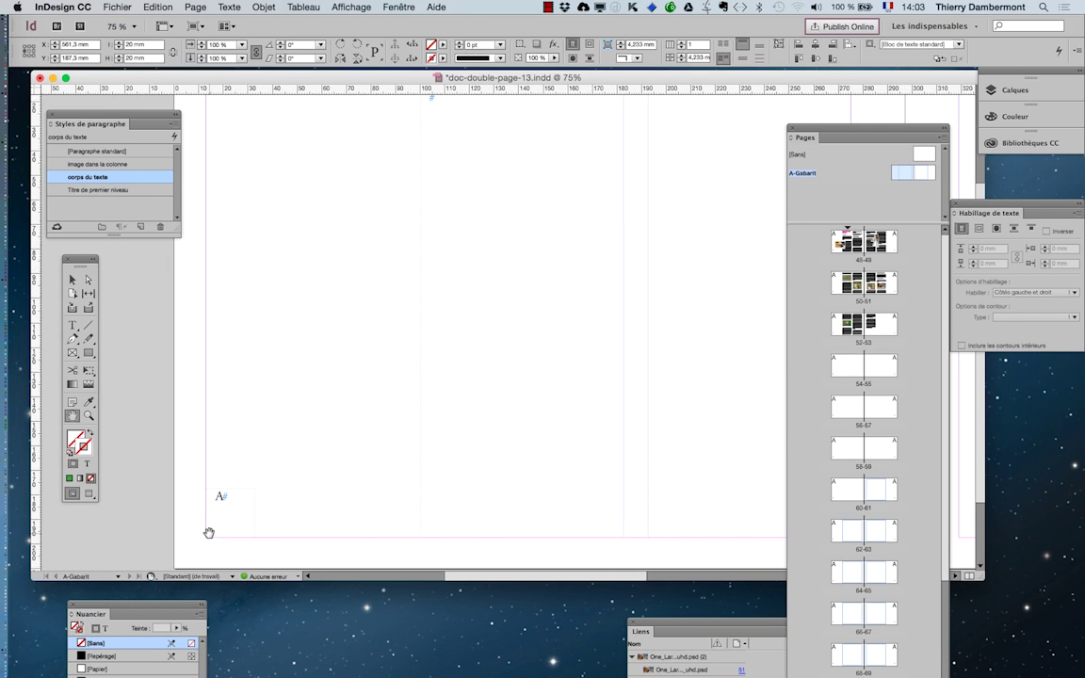
{"action": "scroll", "coordinate": [155, 377], "scroll_direction": "down", "scroll_amount": 1}
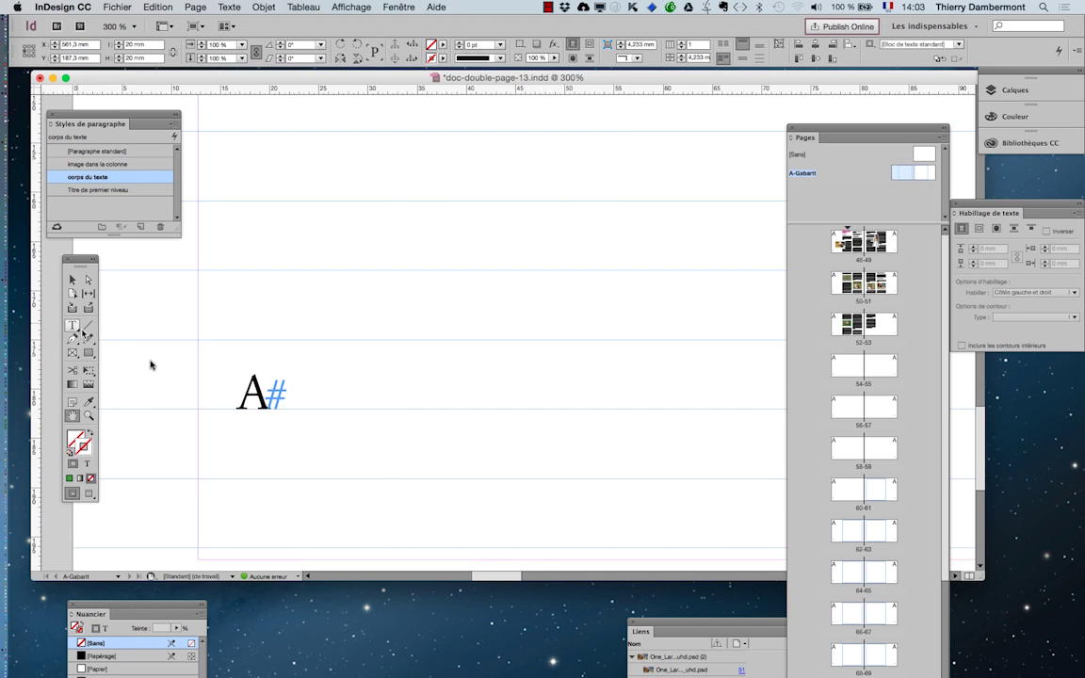
{"action": "scroll", "coordinate": [172, 381], "scroll_direction": "down", "scroll_amount": 2}
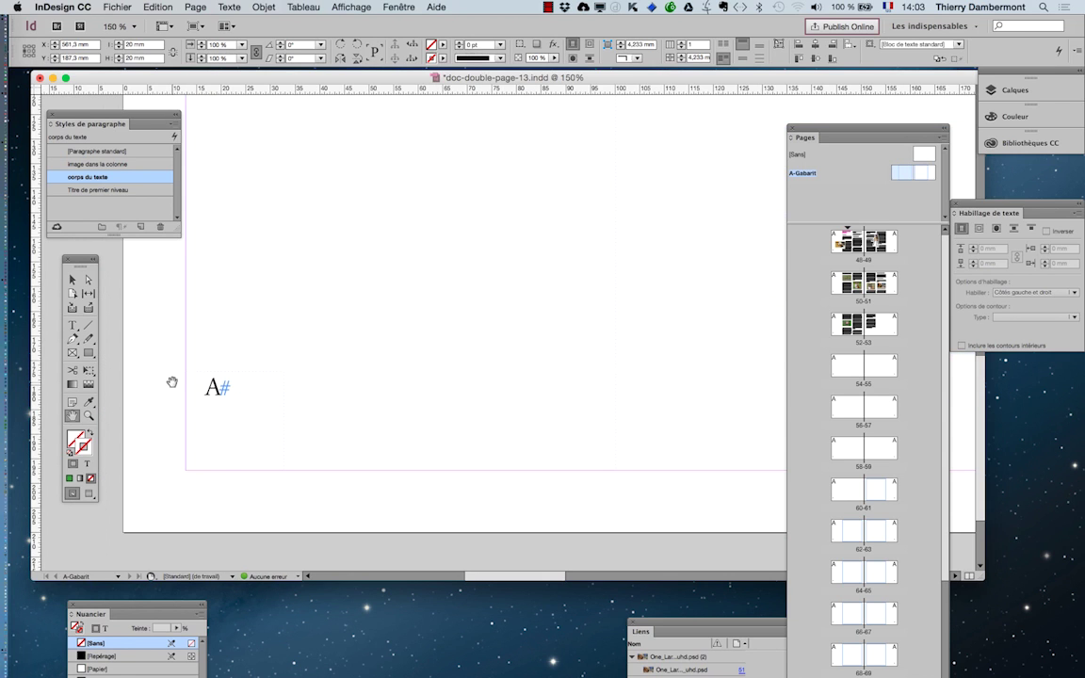
- Set the page-number text frame on the left master page to 2 columns in its text frame options
{"action": "left_click", "coordinate": [72, 280]}
{"action": "left_click", "coordinate": [241, 388]}
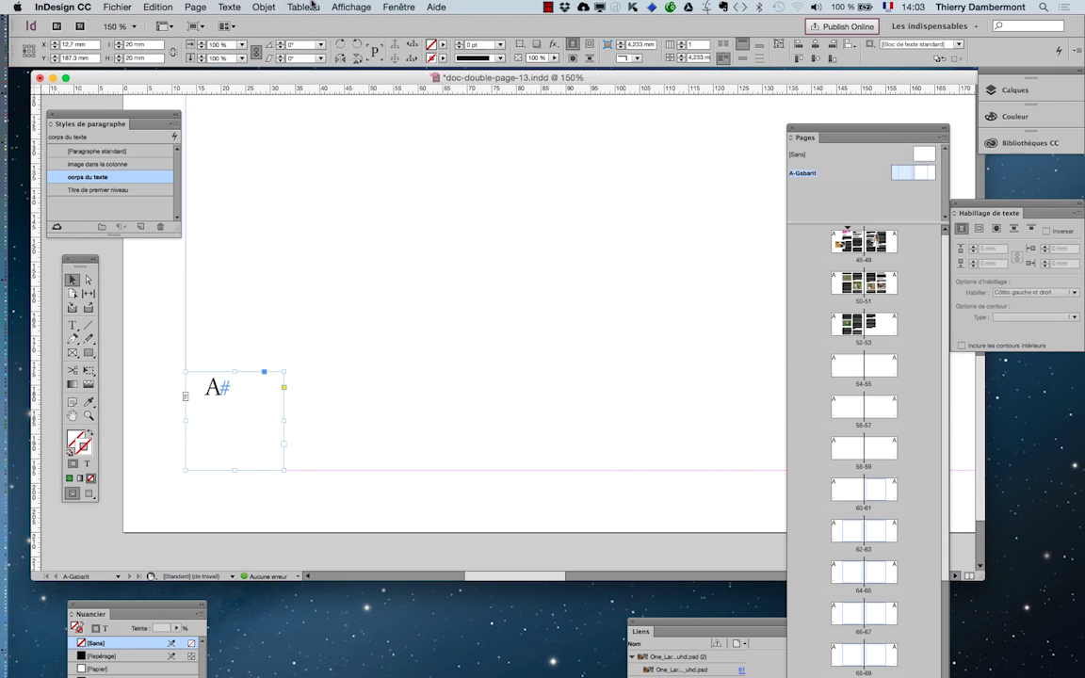
{"action": "left_click", "coordinate": [268, 7]}
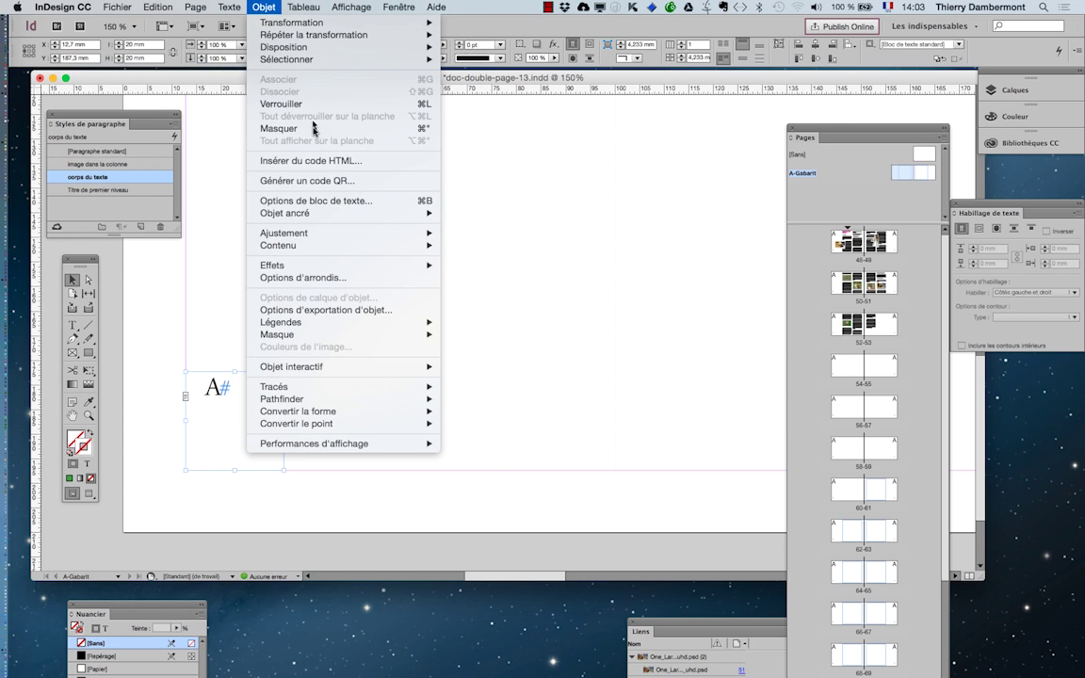
{"action": "left_click", "coordinate": [331, 200]}
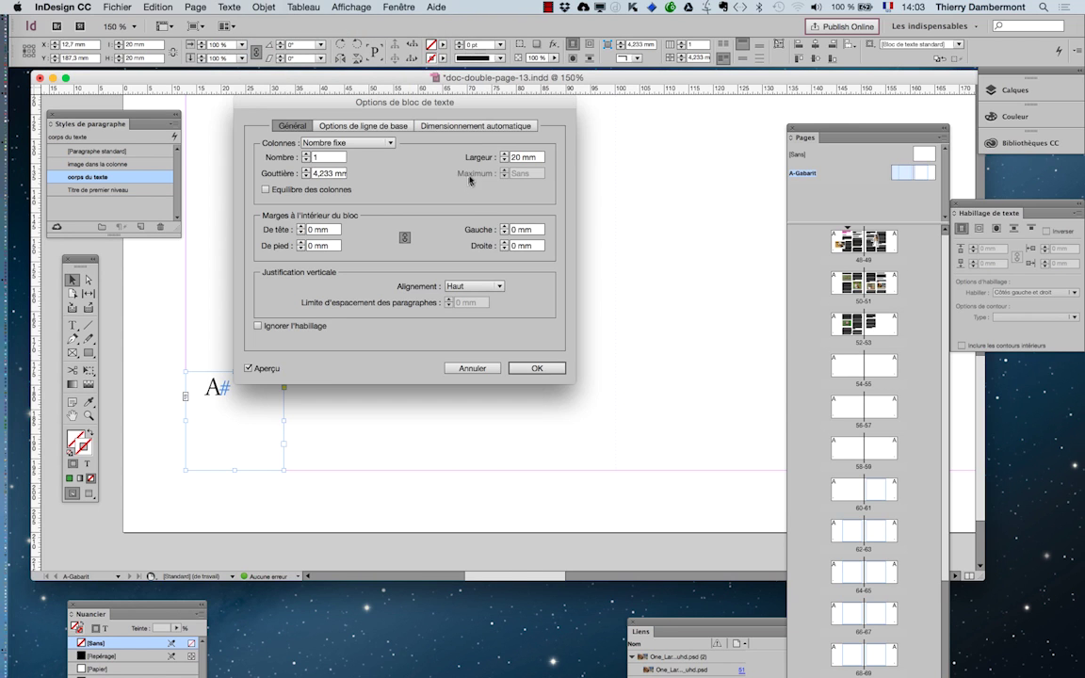
{"action": "type", "text": "2"}
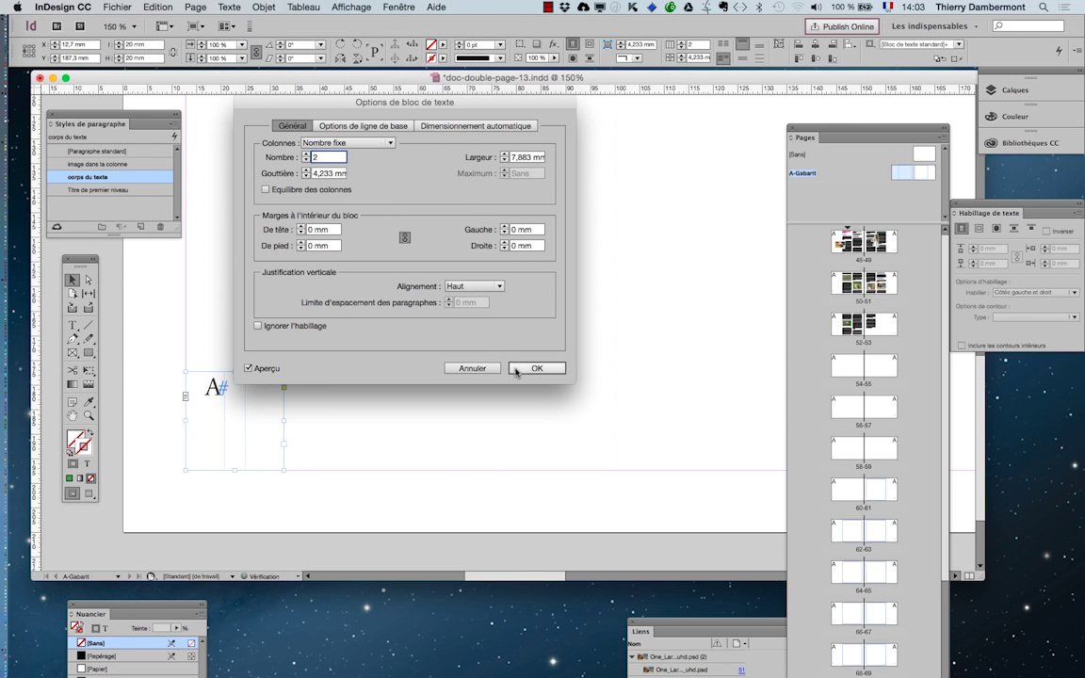
{"action": "left_click", "coordinate": [524, 368]}
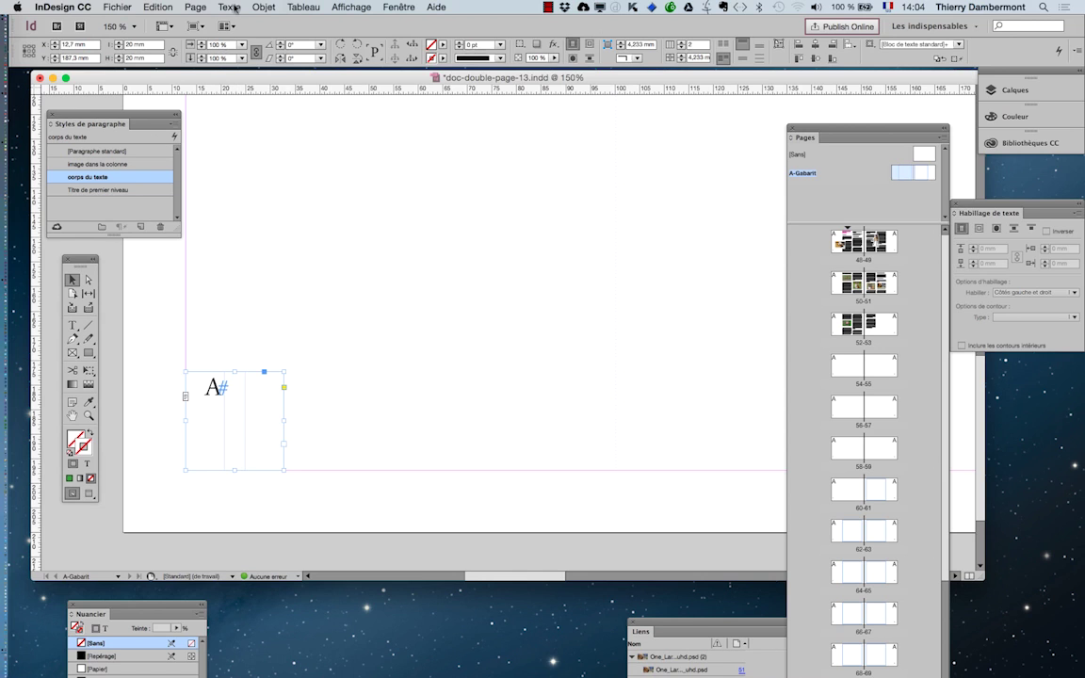
- Select the page-number frames on both master pages together and set their column count to 1 in the text frame options
{"action": "left_click", "coordinate": [265, 7]}
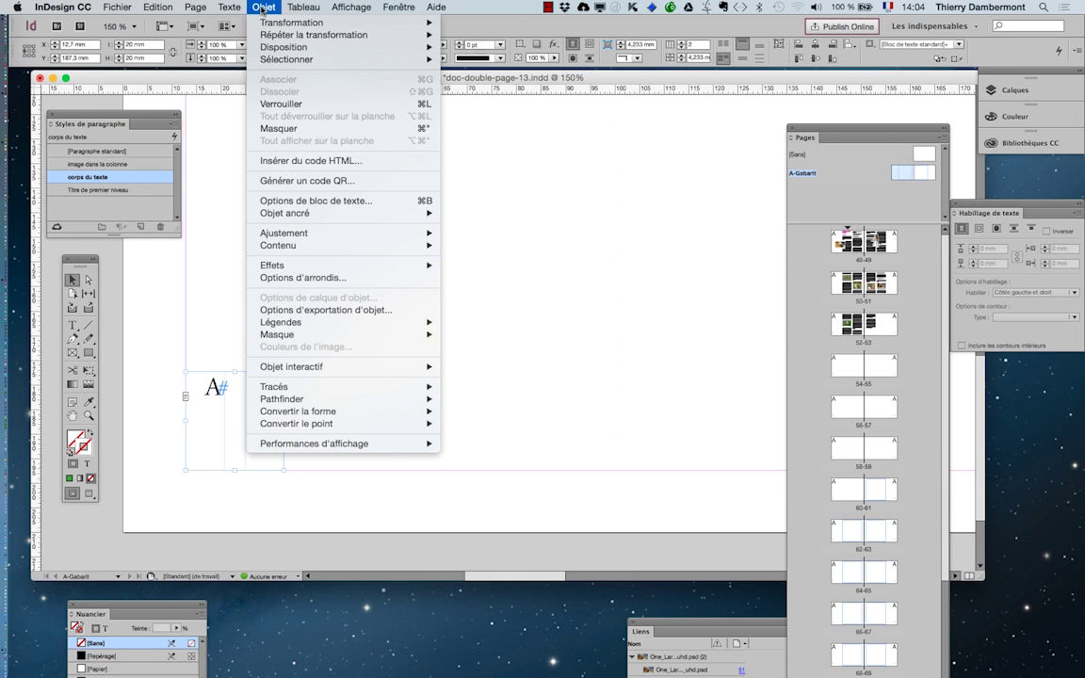
{"action": "left_click", "coordinate": [541, 222]}
{"action": "key", "text": "super+minus"}
{"action": "key", "text": "super+minus"}
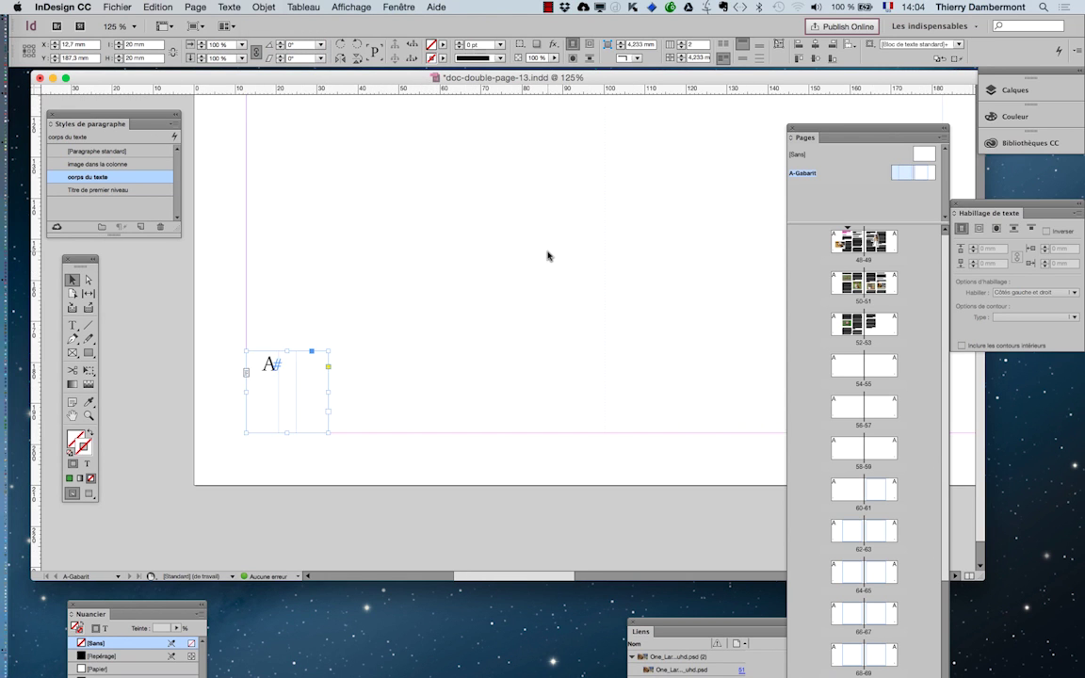
{"action": "key", "text": "super+minus"}
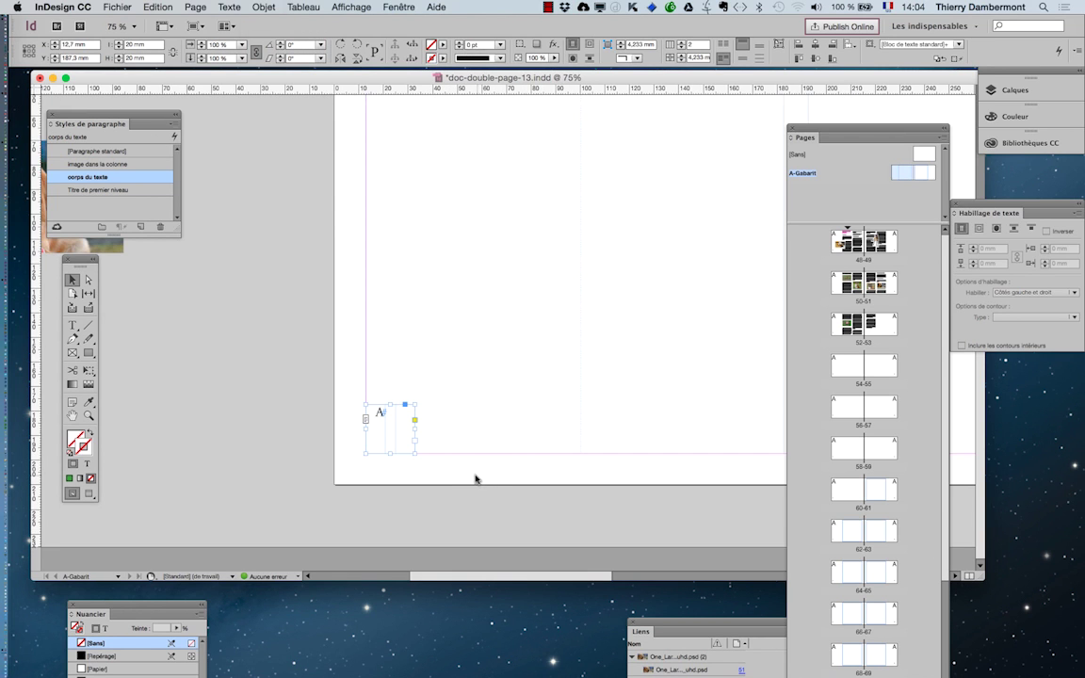
{"action": "key", "text": "super+minus"}
{"action": "key", "text": "h"}
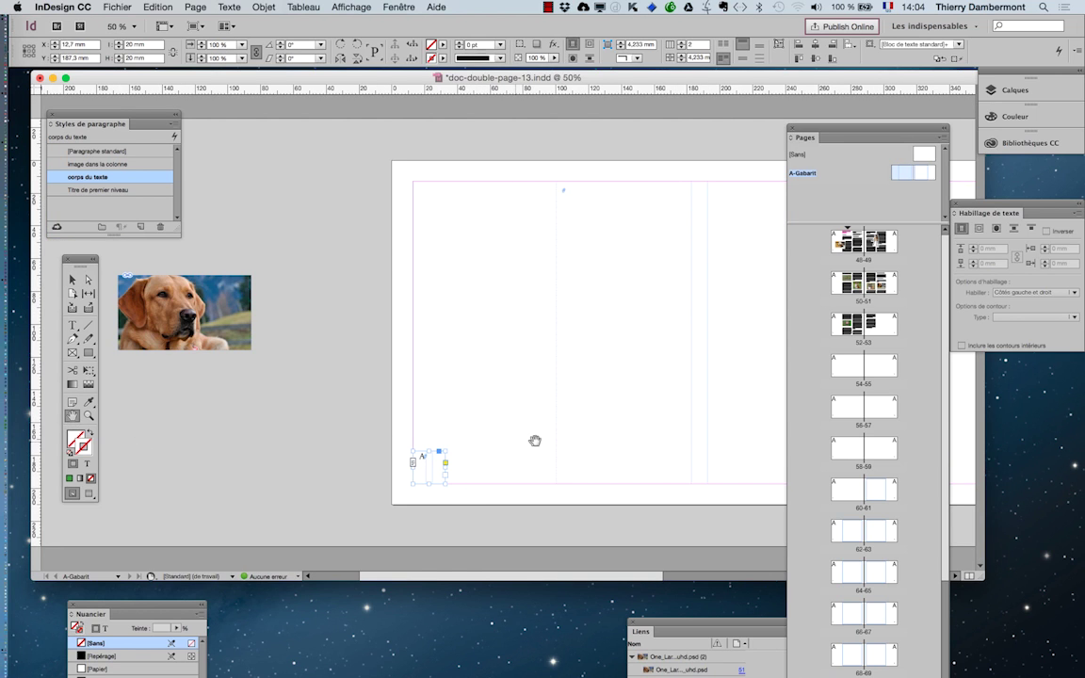
{"action": "left_click_drag", "start_coordinate": [535, 441], "coordinate": [232, 411]}
{"action": "key", "text": "super+minus"}
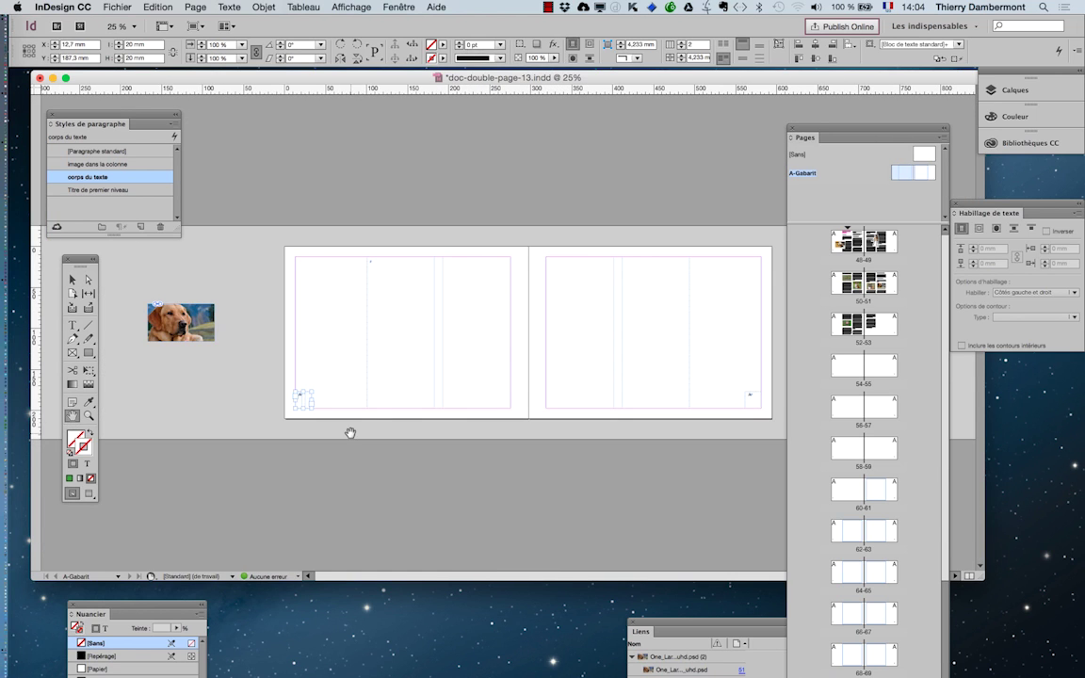
{"action": "left_click", "coordinate": [73, 279]}
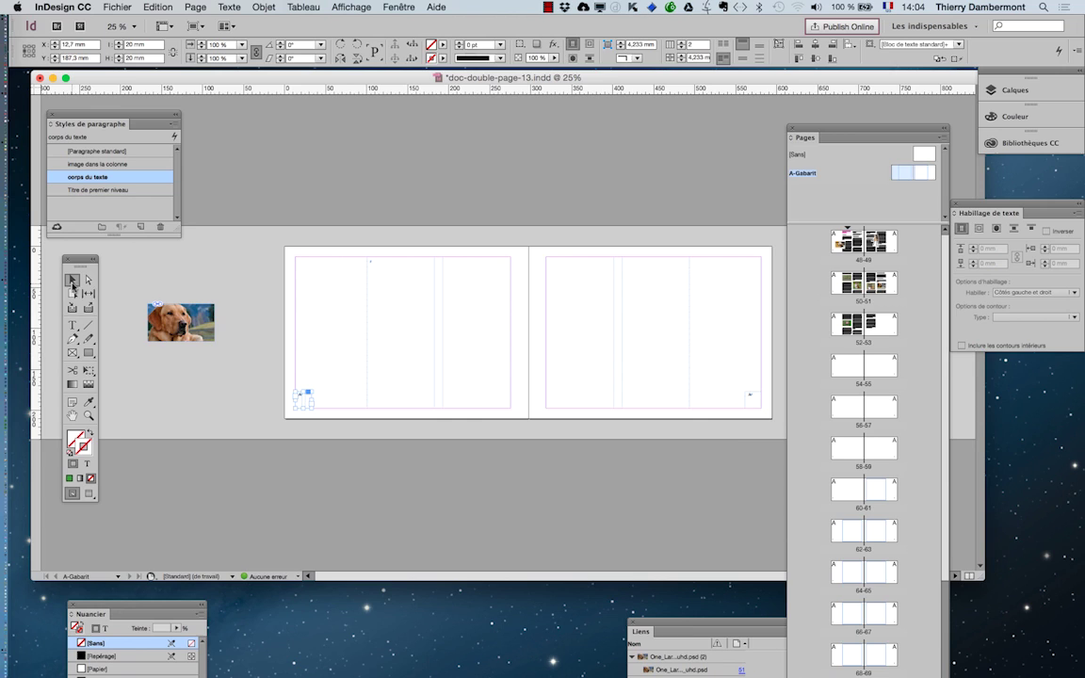
{"action": "left_click", "coordinate": [750, 403], "text": "shift"}
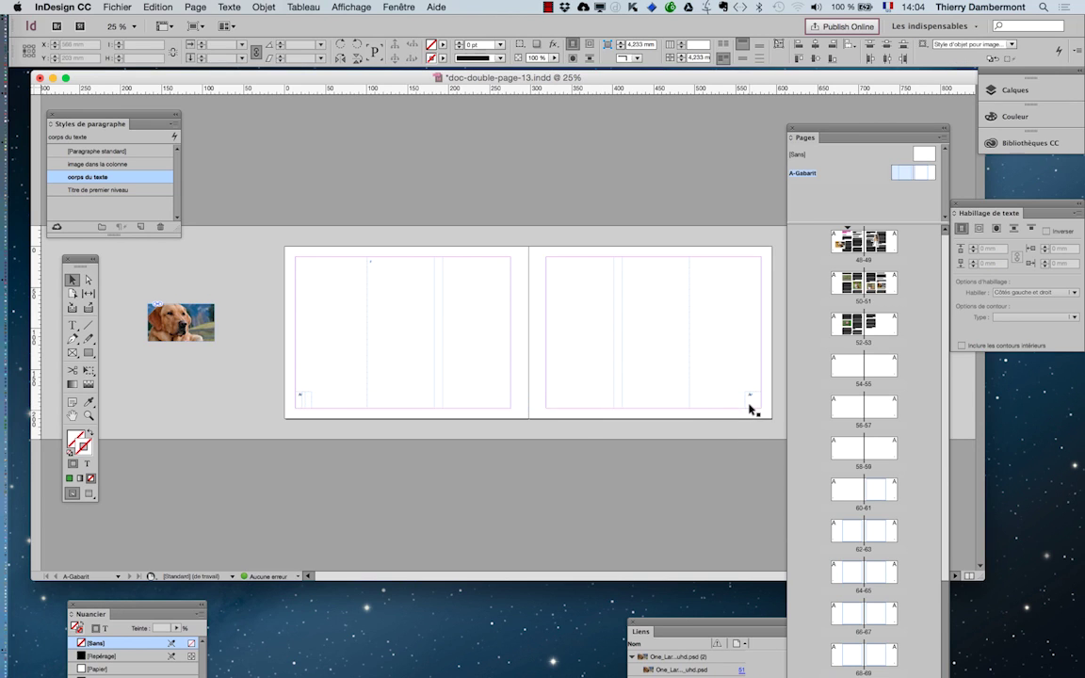
{"action": "left_click", "coordinate": [749, 400]}
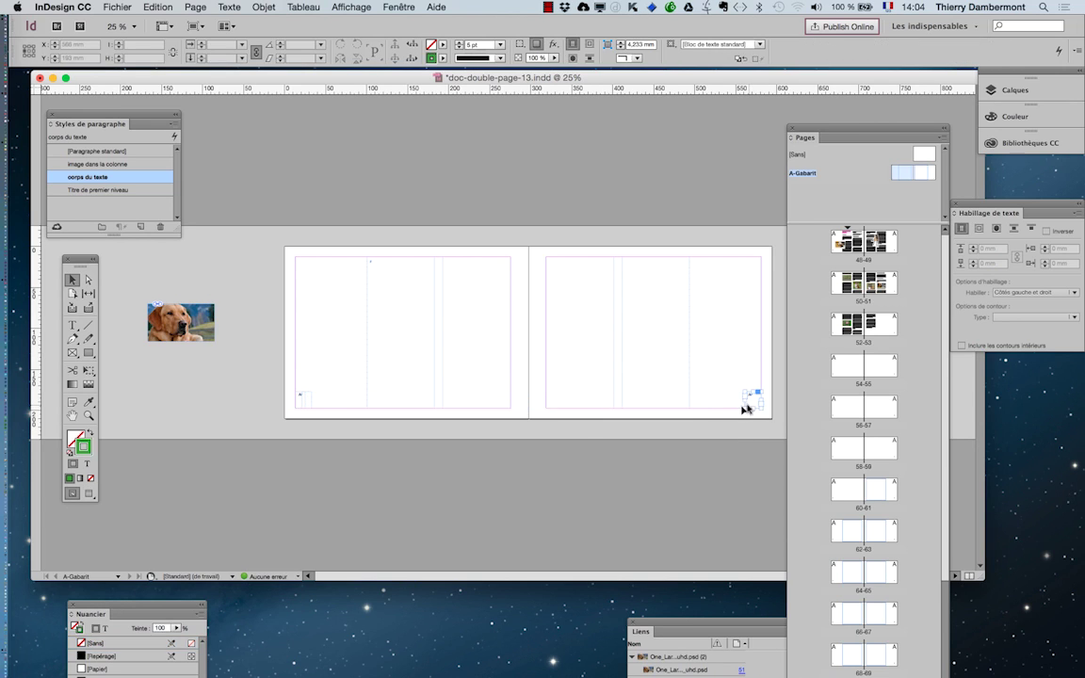
{"action": "left_click", "coordinate": [311, 407], "text": "shift"}
{"action": "left_click", "coordinate": [265, 7]}
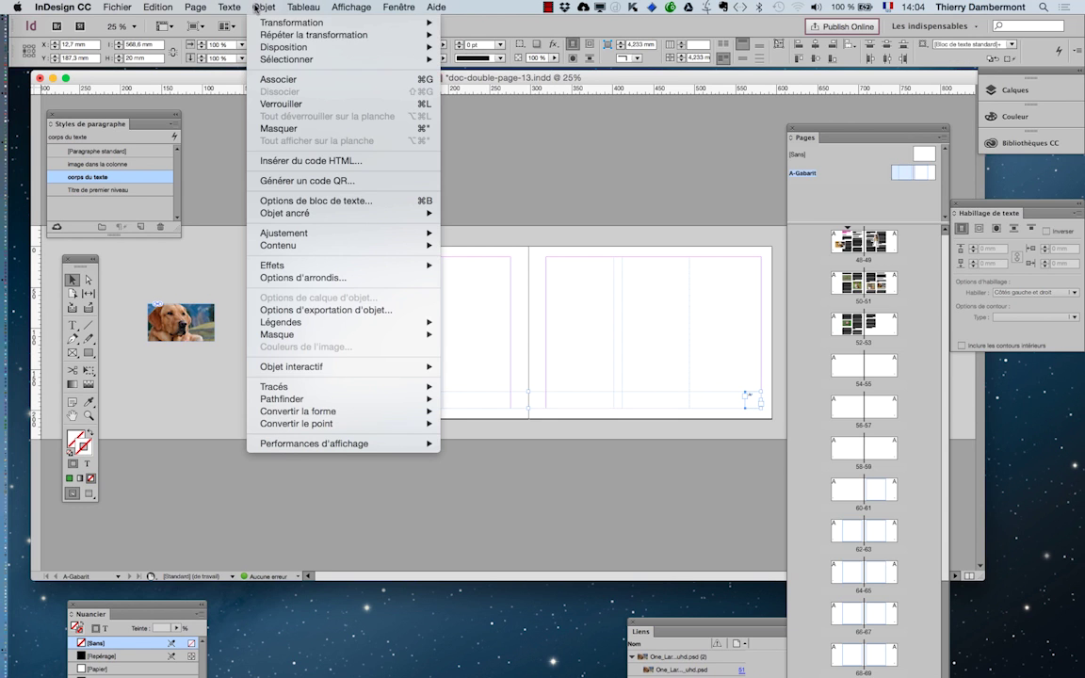
{"action": "left_click", "coordinate": [339, 204]}
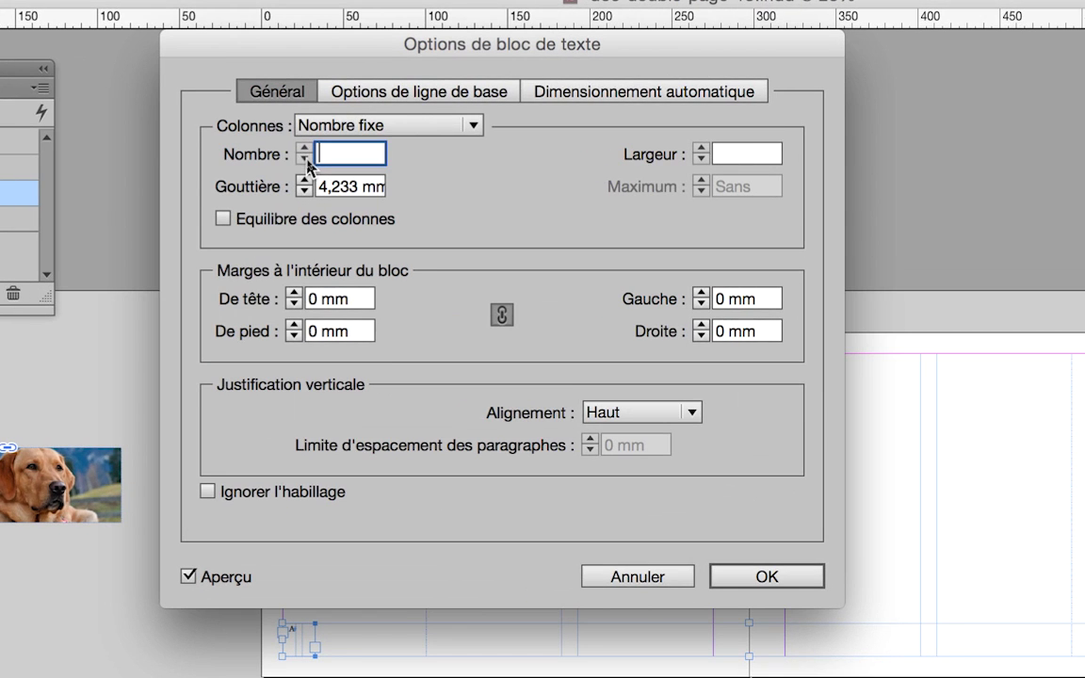
{"action": "type", "text": "1"}
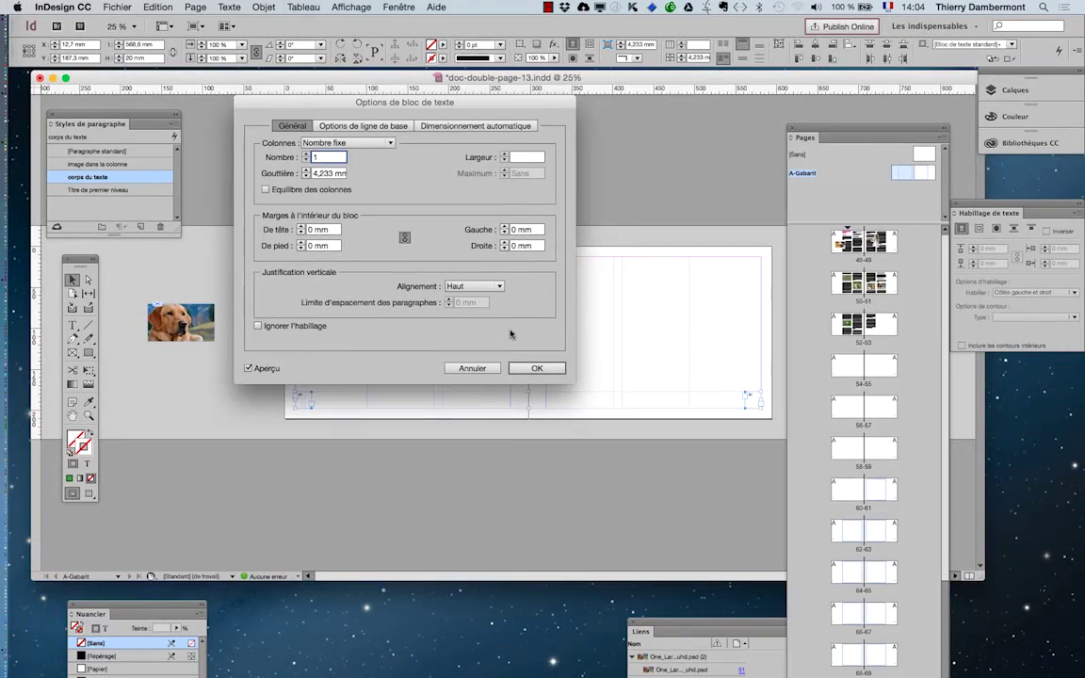
{"action": "left_click", "coordinate": [537, 368]}
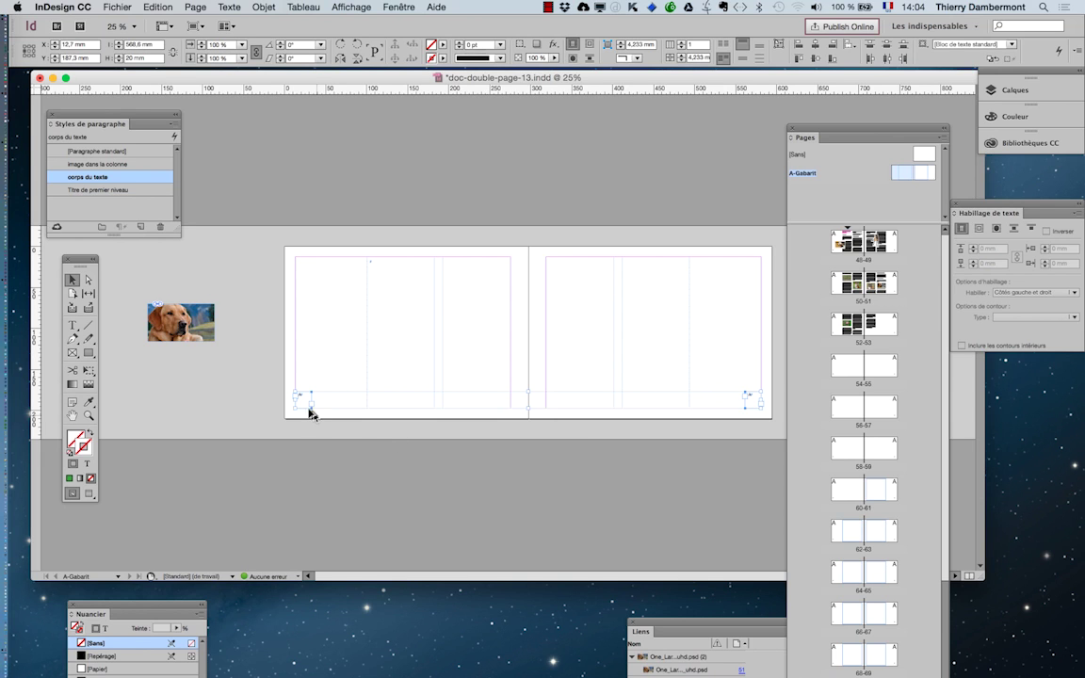
- Place the text cursor inside the automatic page-number marker of the frame on the left A-Gabarit master page
{"action": "key", "text": "super+equal"}
{"action": "key", "text": "super+equal"}
{"action": "scroll", "coordinate": [318, 437], "scroll_direction": "down", "scroll_amount": 5}
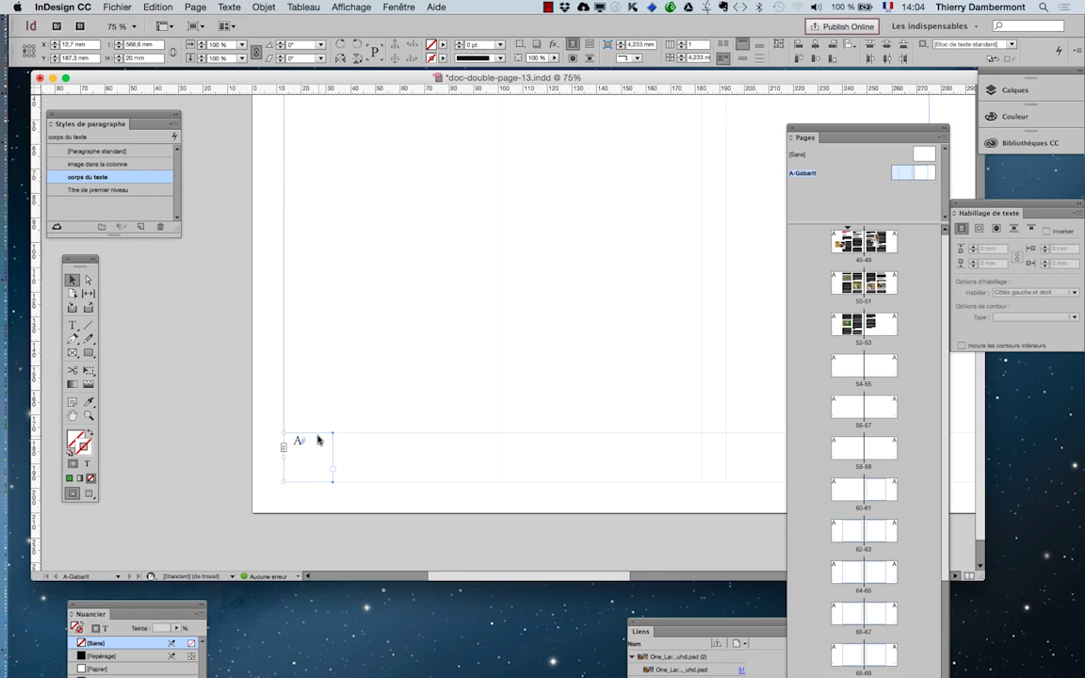
{"action": "scroll", "coordinate": [315, 444], "scroll_direction": "down", "scroll_amount": 1}
{"action": "key", "text": "super+equal"}
{"action": "key", "text": "super+equal"}
{"action": "key", "text": "super+equal"}
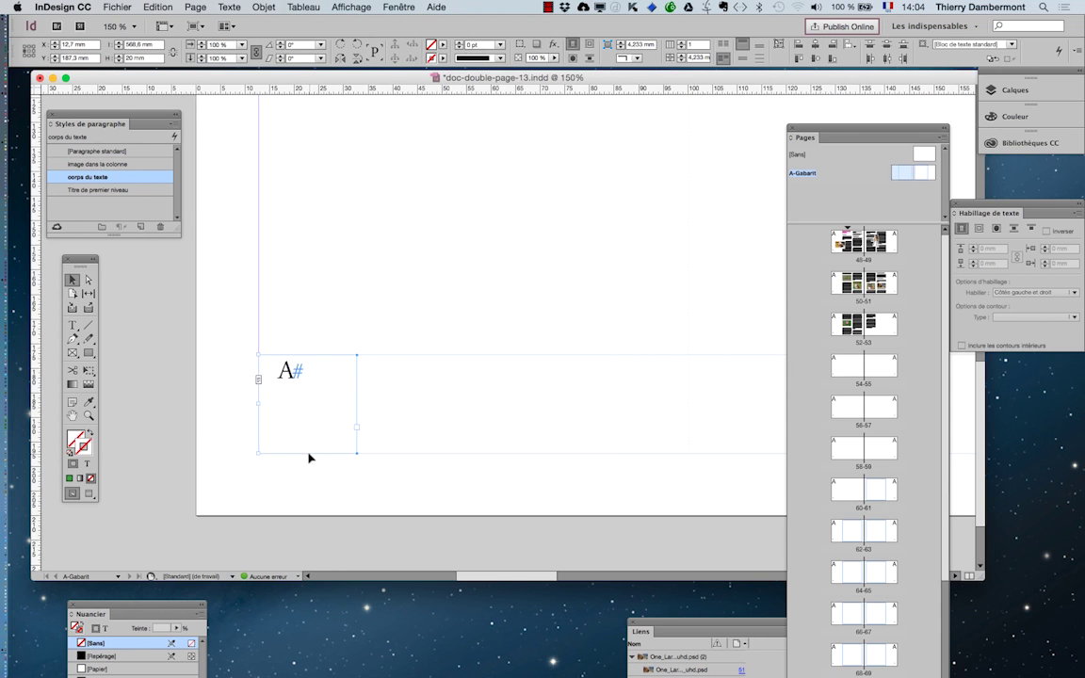
{"action": "left_click", "coordinate": [73, 325]}
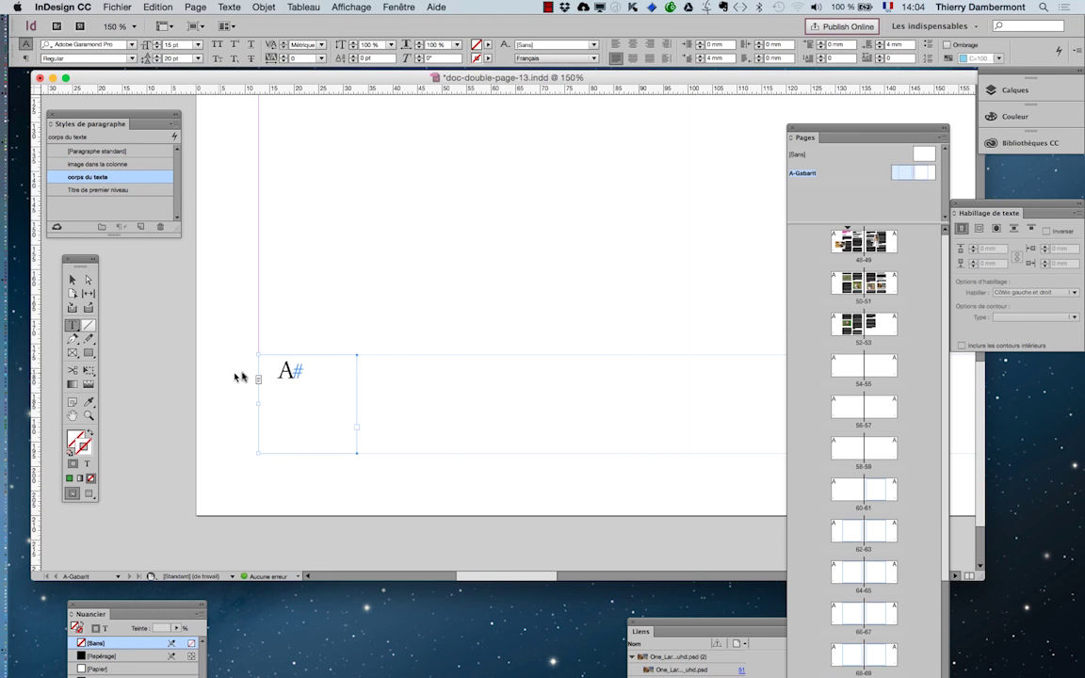
{"action": "left_click", "coordinate": [294, 370]}
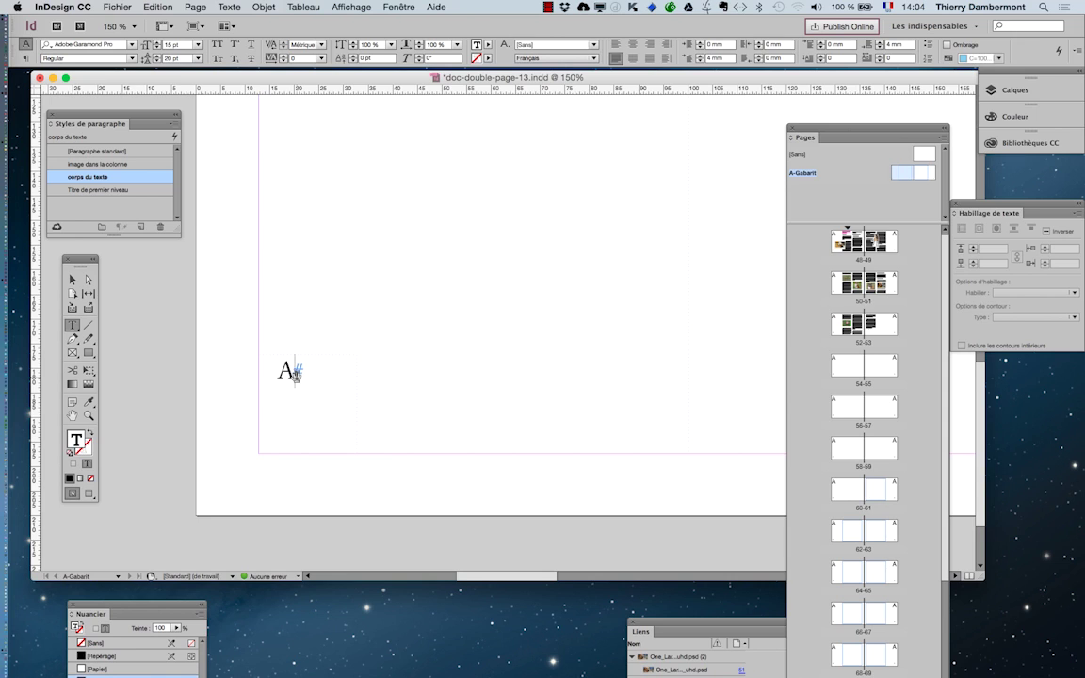
{"action": "key", "text": "super+equal"}
{"action": "key", "text": "super+equal"}
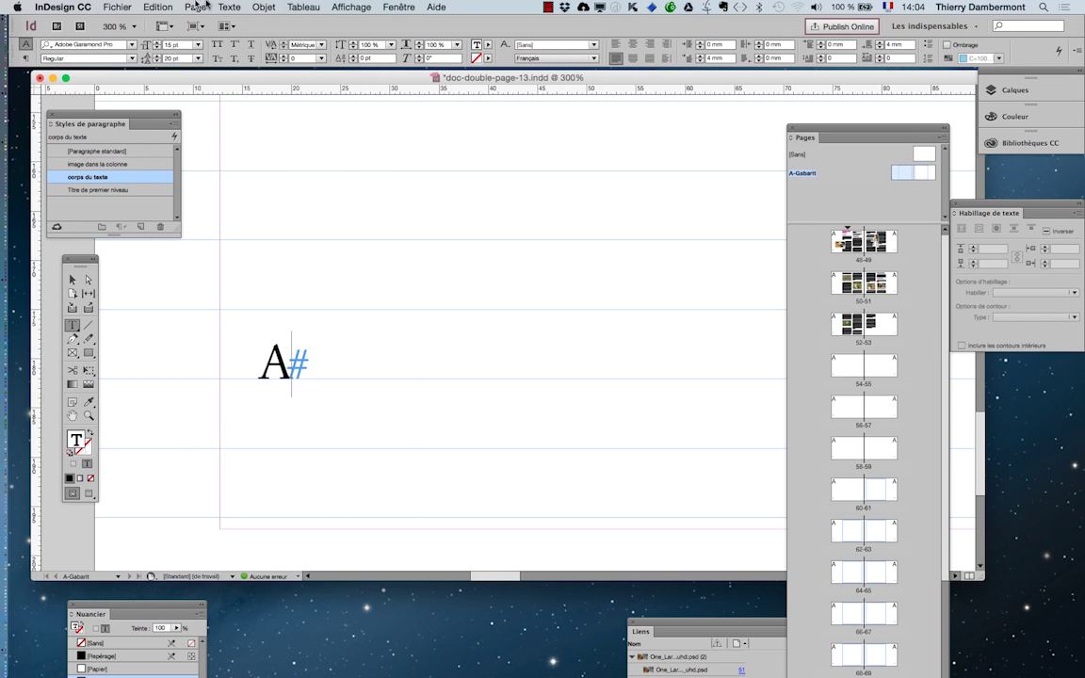
- Apply the [Paragraphe standard] paragraph style to the left master page's page number, dismiss the style list and select the frame
{"action": "left_click", "coordinate": [232, 7]}
{"action": "left_click", "coordinate": [273, 149]}
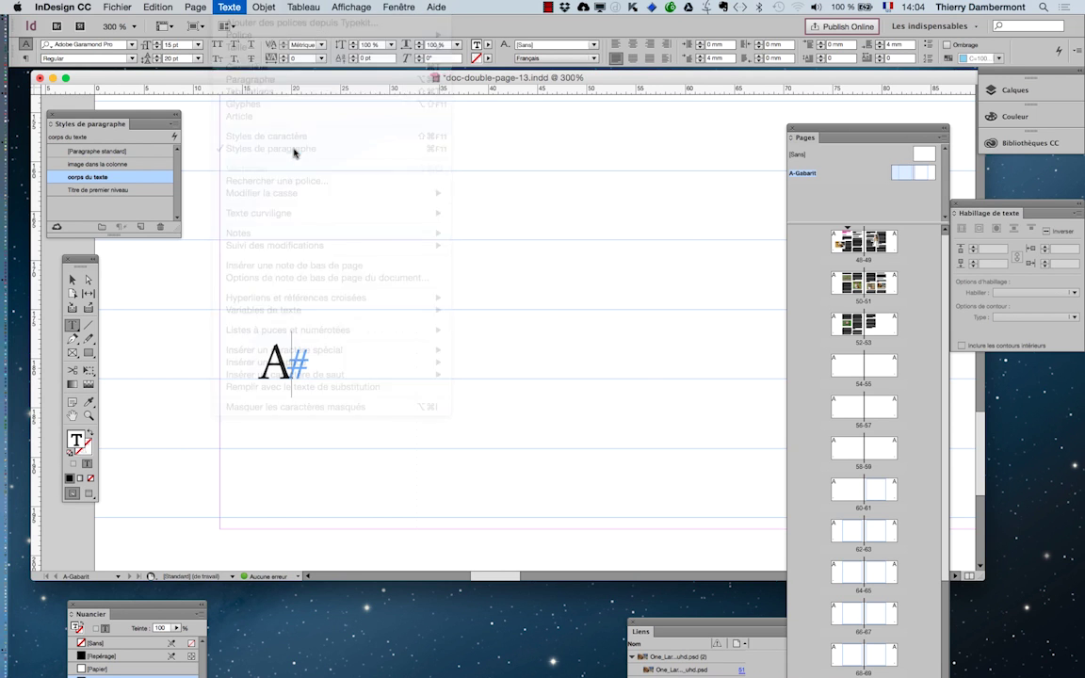
{"action": "left_click", "coordinate": [224, 7]}
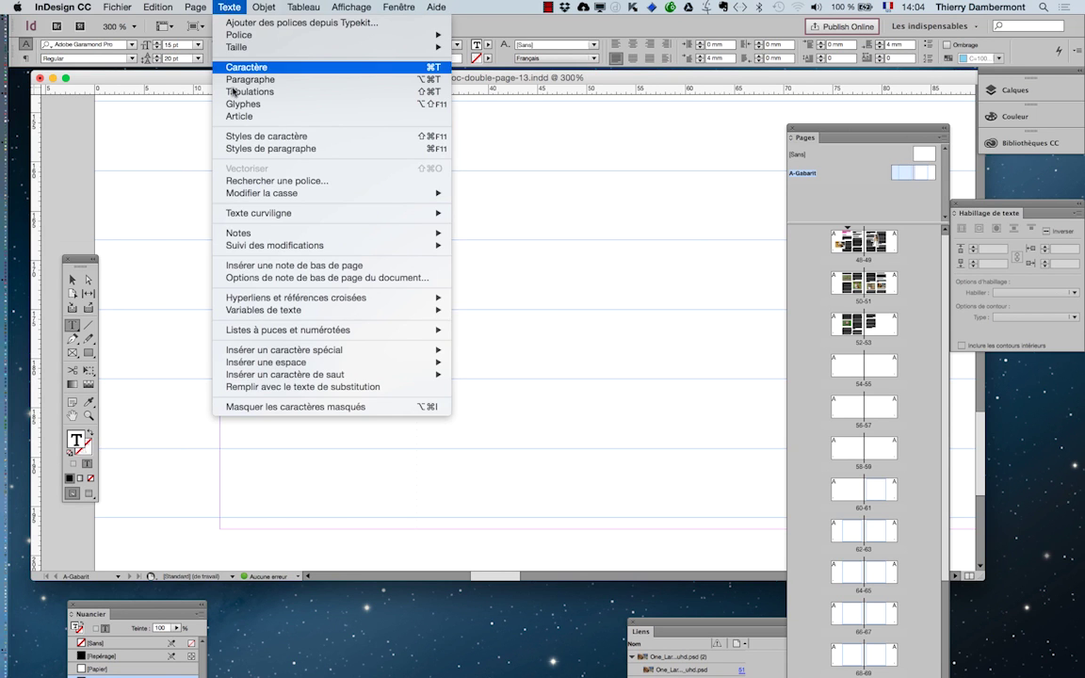
{"action": "left_click", "coordinate": [252, 149]}
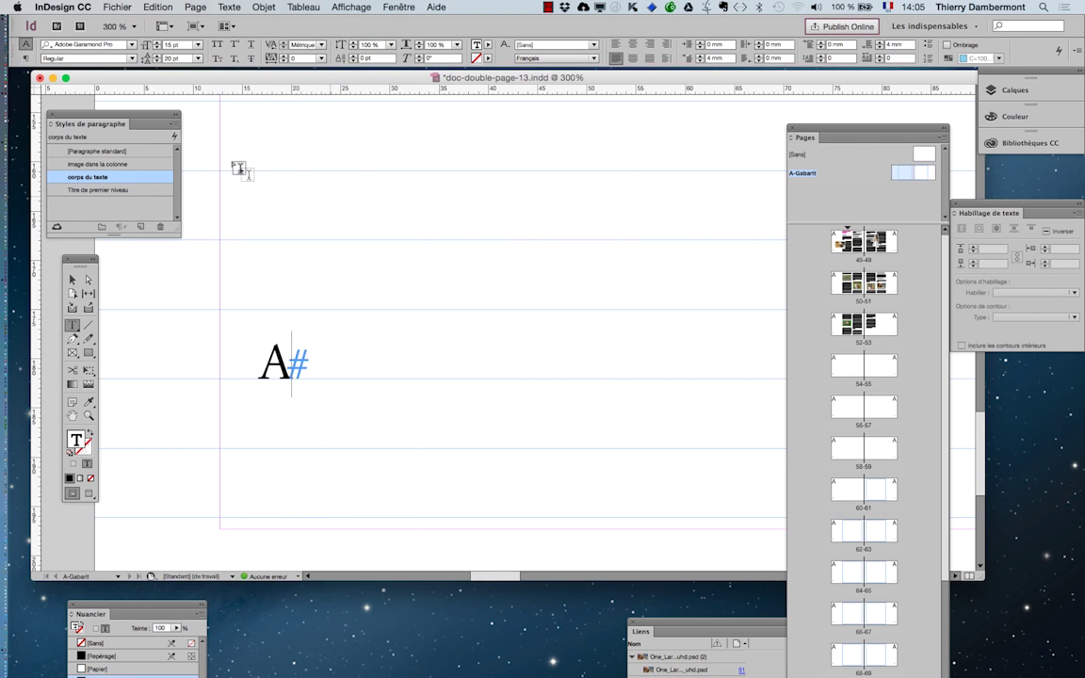
{"action": "left_click_drag", "start_coordinate": [143, 123], "coordinate": [573, 205]}
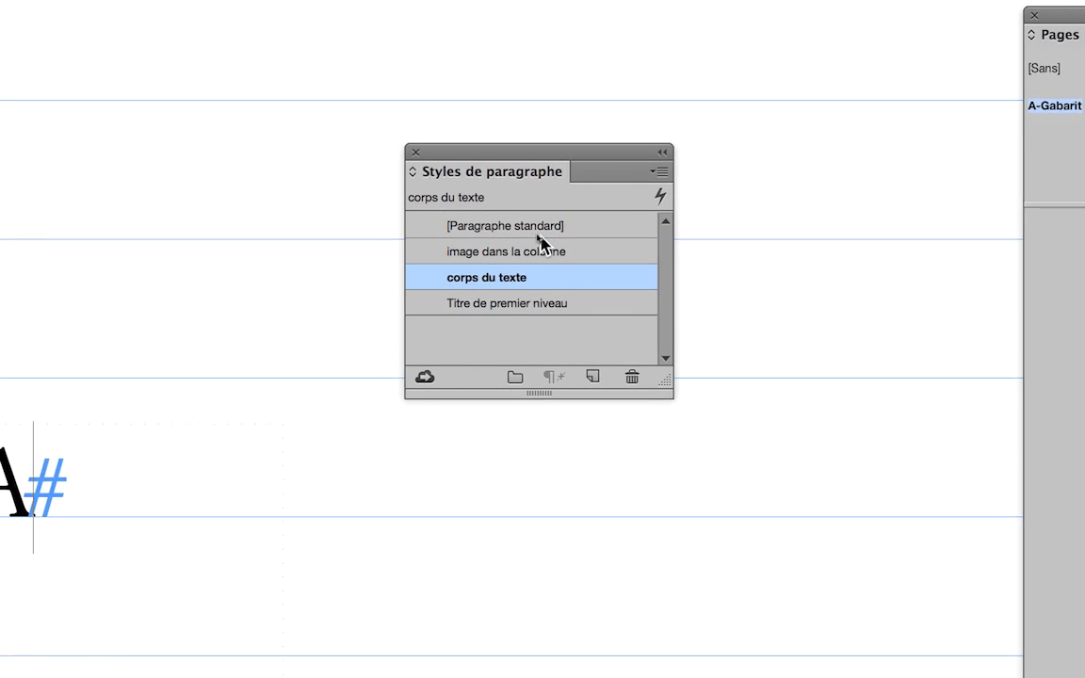
{"action": "left_click", "coordinate": [537, 237]}
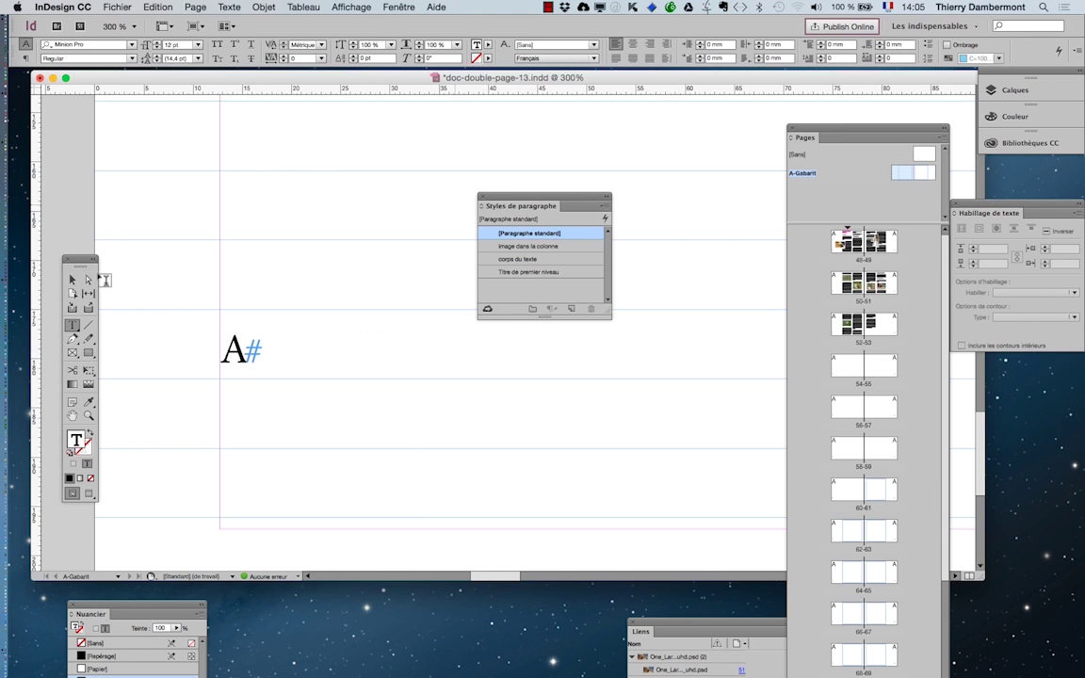
{"action": "key", "text": "super+F11"}
{"action": "key", "text": "Escape"}
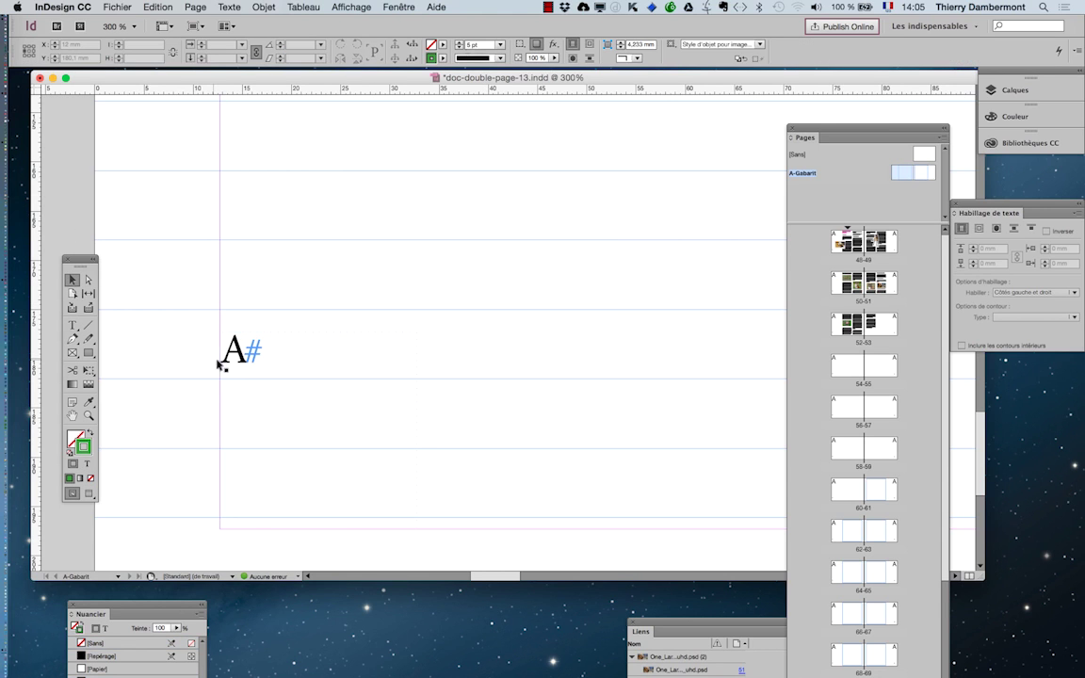
{"action": "left_click", "coordinate": [242, 357]}
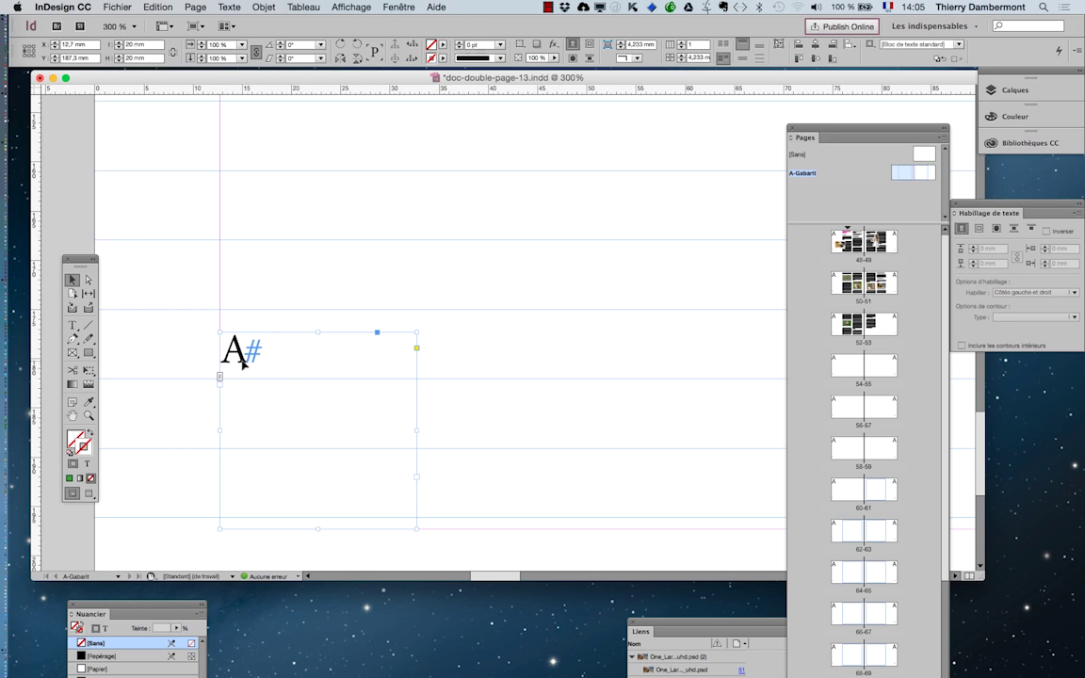
- Place the text cursor in the page-number frame at the lower outer corner of the right A-Gabarit master page
{"action": "scroll", "coordinate": [309, 386], "scroll_direction": "down", "scroll_amount": 1}
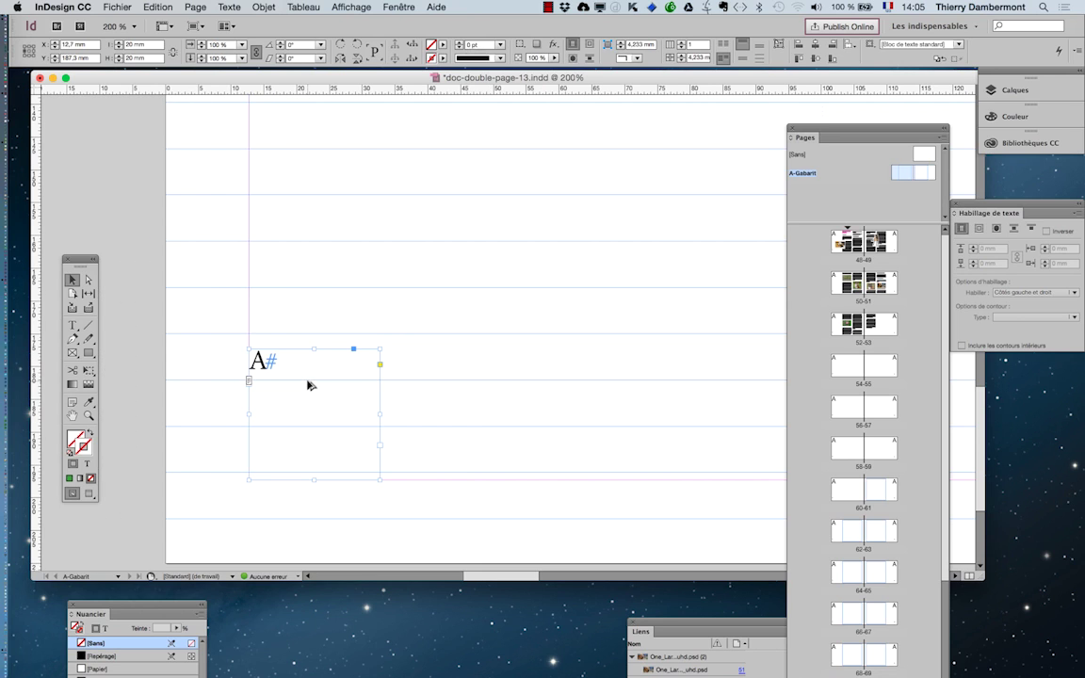
{"action": "scroll", "coordinate": [306, 386], "scroll_direction": "down", "scroll_amount": 2}
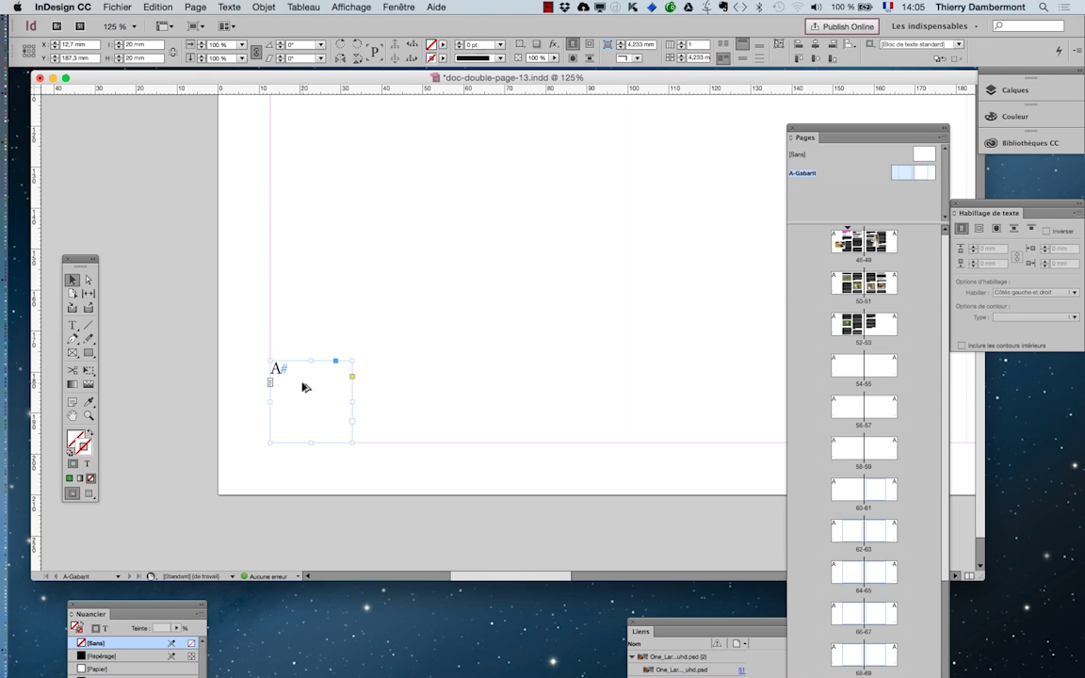
{"action": "scroll", "coordinate": [303, 385], "scroll_direction": "down", "scroll_amount": 1}
{"action": "scroll", "coordinate": [184, 409], "scroll_direction": "down", "scroll_amount": 1}
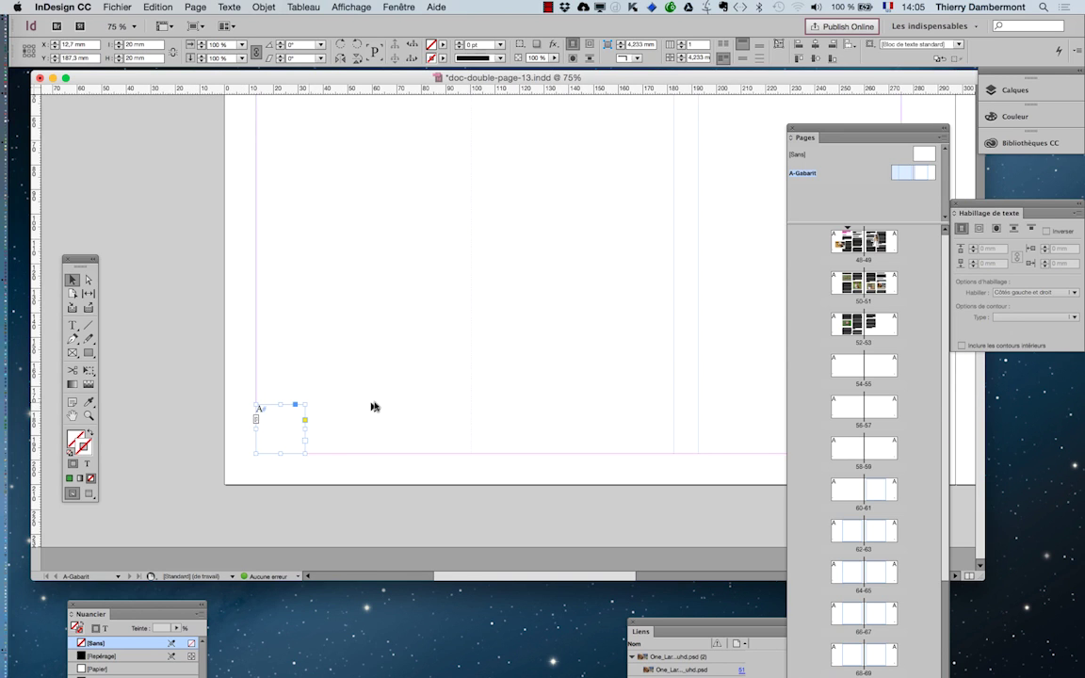
{"action": "scroll", "coordinate": [375, 406], "scroll_direction": "down", "scroll_amount": 1}
{"action": "left_click", "coordinate": [72, 415]}
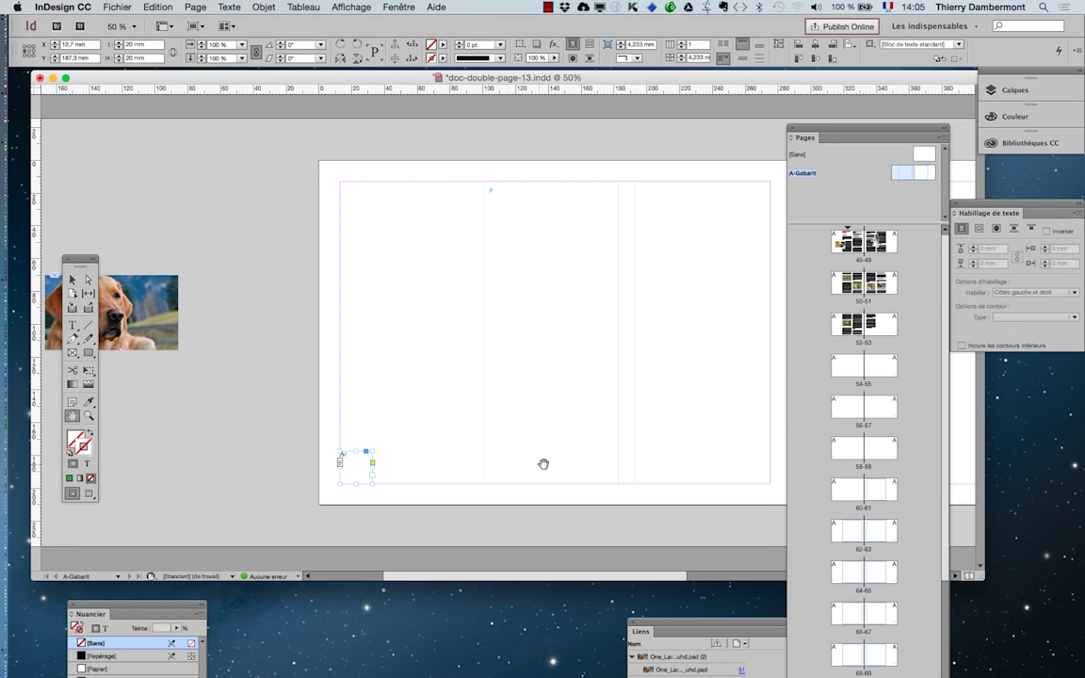
{"action": "left_click_drag", "start_coordinate": [544, 464], "coordinate": [290, 460]}
{"action": "left_click_drag", "start_coordinate": [504, 446], "coordinate": [188, 448]}
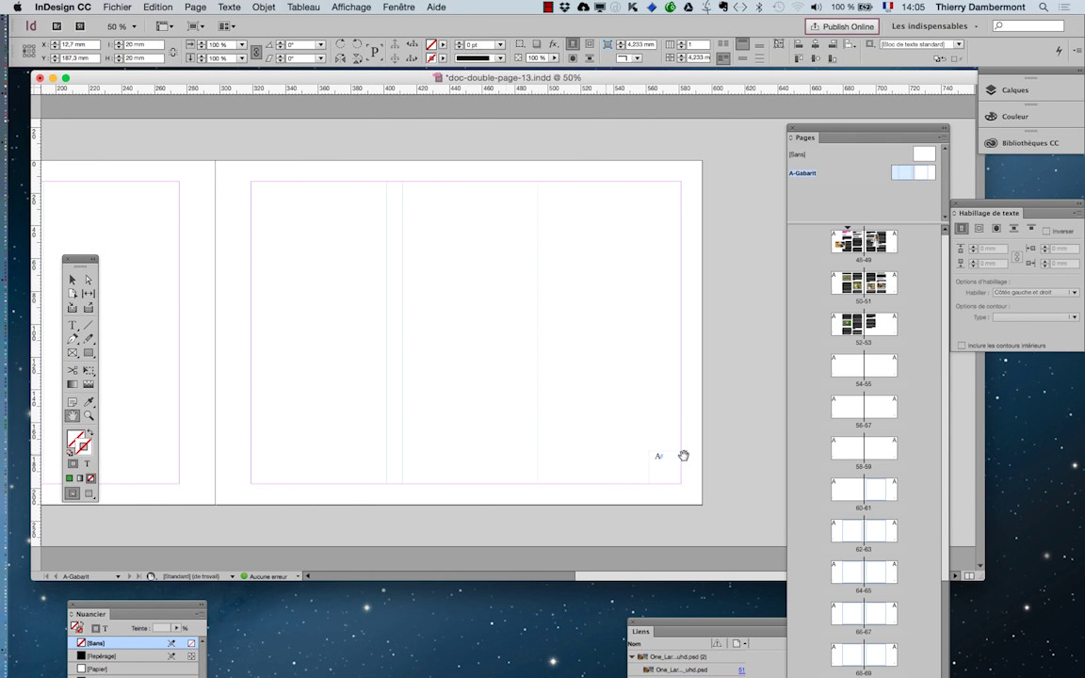
{"action": "scroll", "coordinate": [684, 461], "scroll_direction": "up", "scroll_amount": 3}
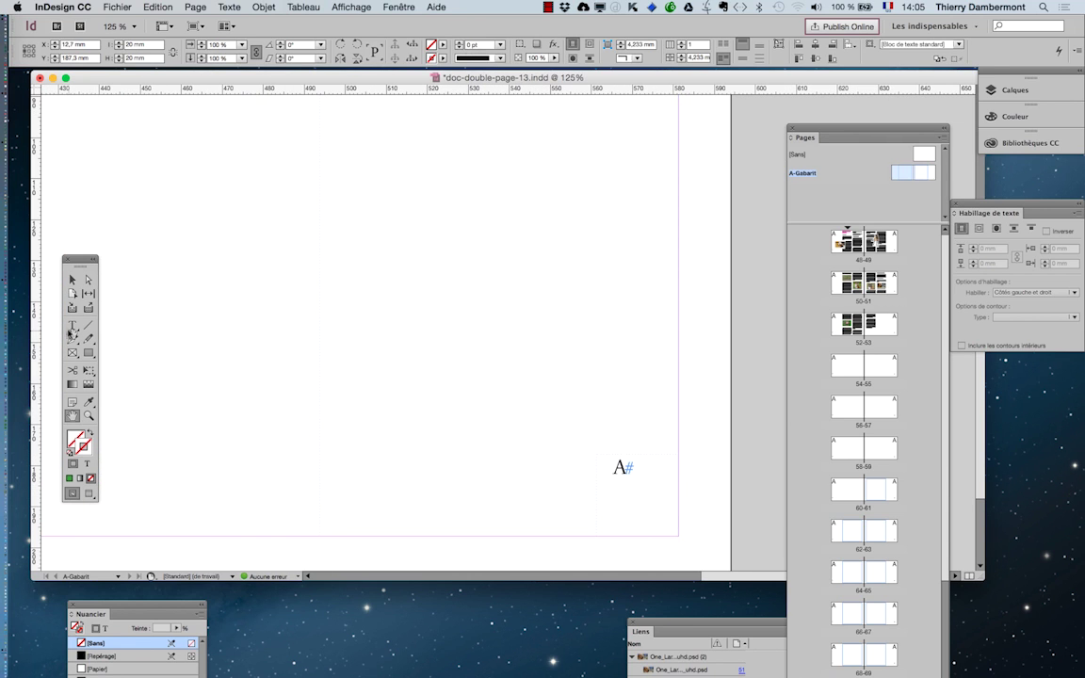
{"action": "left_click", "coordinate": [76, 328]}
{"action": "left_click", "coordinate": [646, 467]}
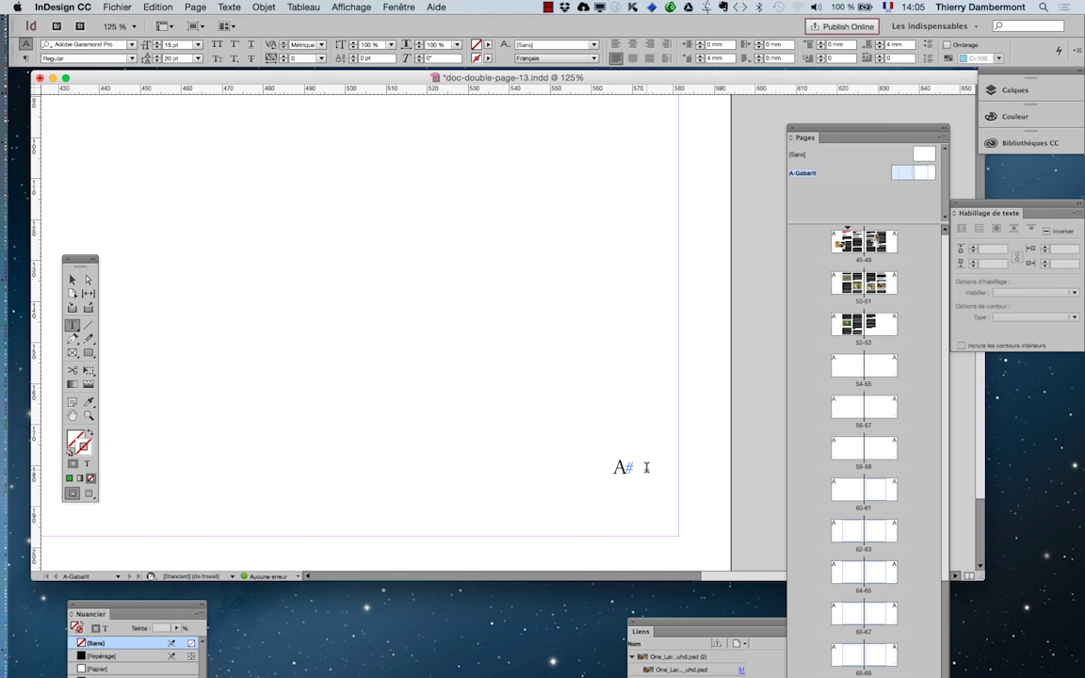
- Apply the [Paragraphe standard] paragraph style to the right master page's page number, dismiss the style list and leave text editing
{"action": "left_click", "coordinate": [229, 6]}
{"action": "left_click", "coordinate": [283, 149]}
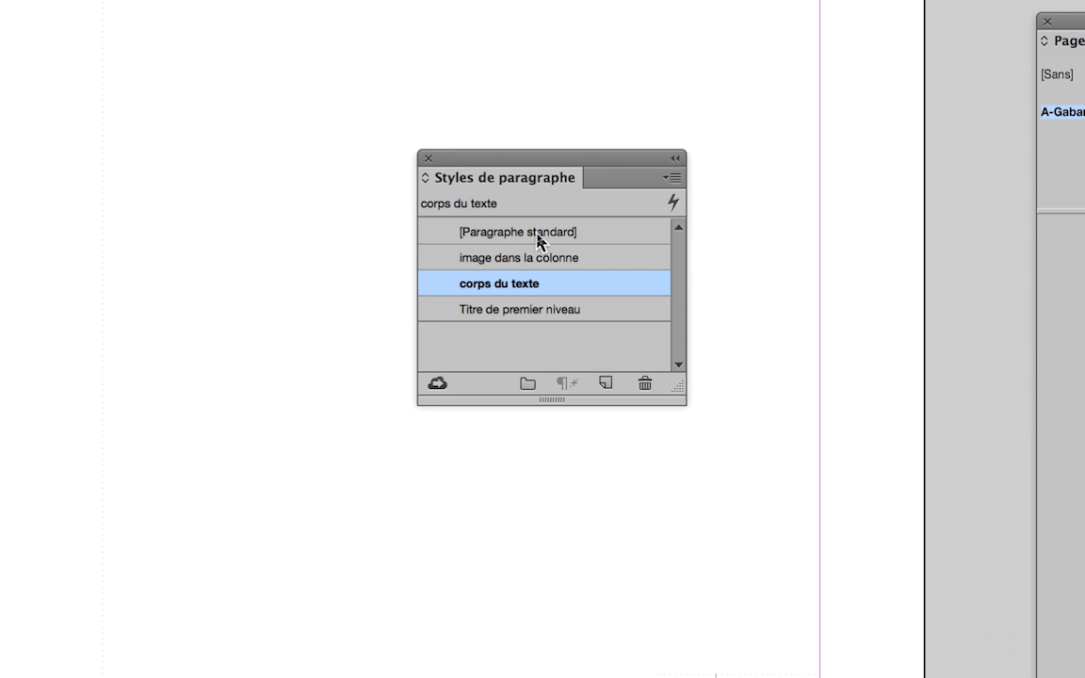
{"action": "left_click", "coordinate": [539, 241]}
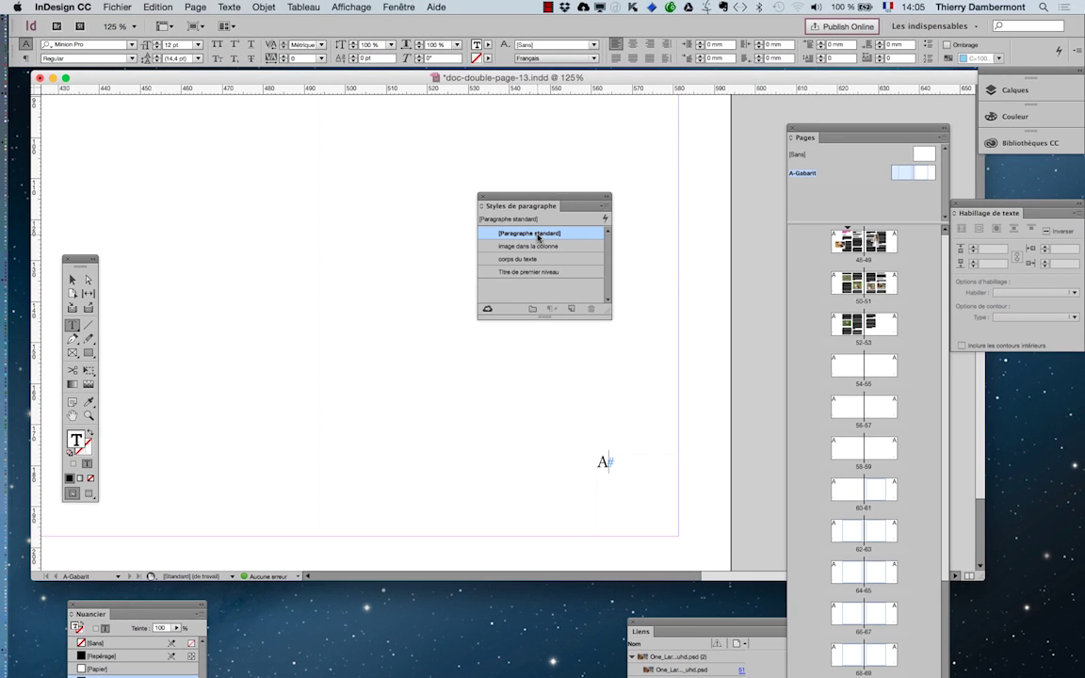
{"action": "key", "text": "super+F11"}
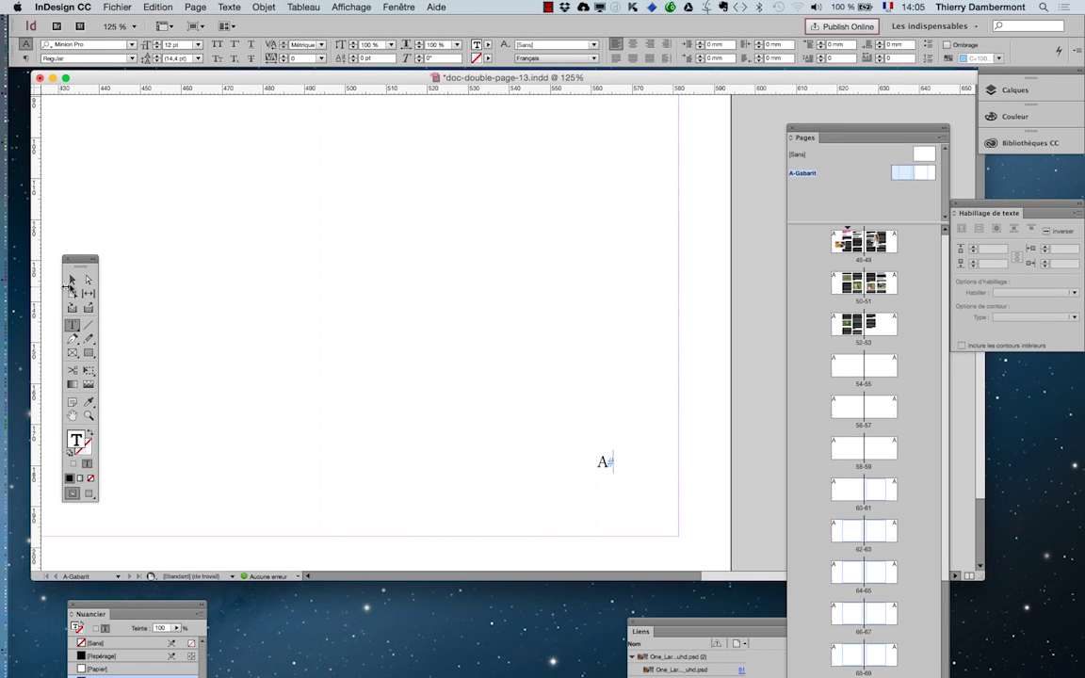
{"action": "left_click", "coordinate": [75, 280]}
{"action": "key", "text": "super+minus"}
{"action": "key", "text": "super+minus"}
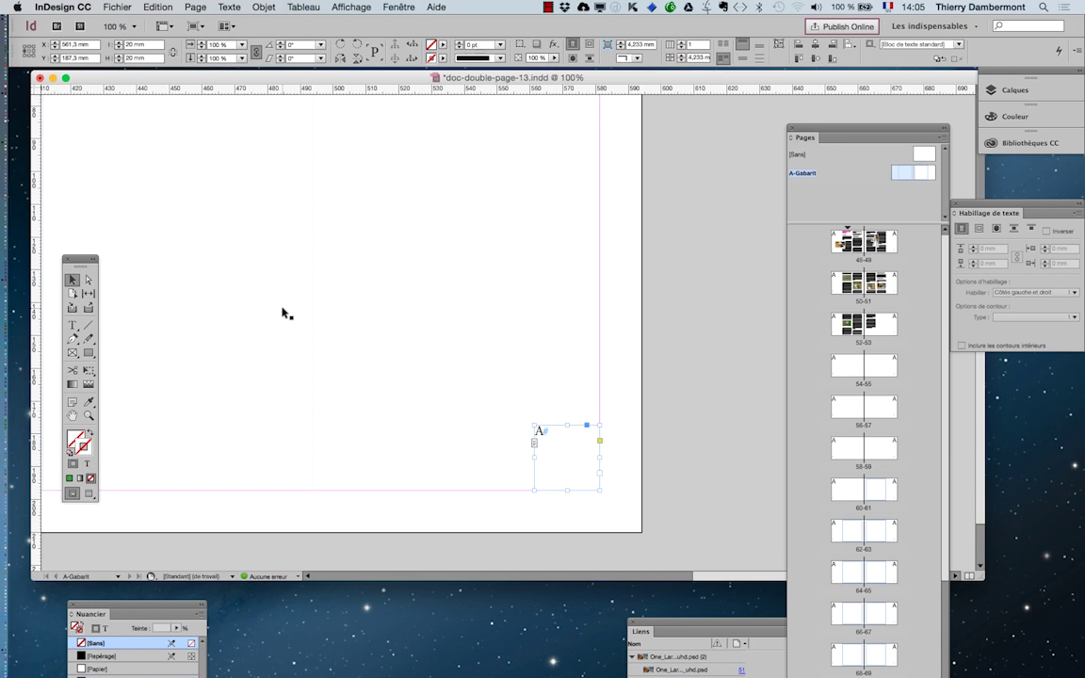
{"action": "key", "text": "super+minus"}
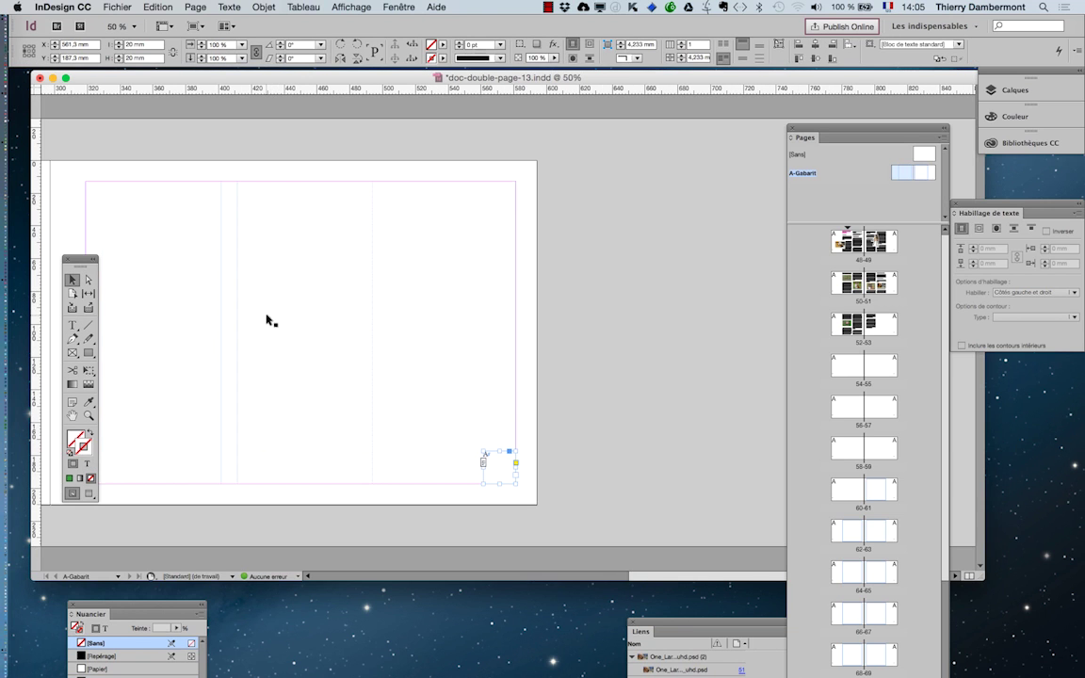
- Go to document spread 48-49, move the tool palette higher and close the Pages panel to uncover the layout
{"action": "double_click", "coordinate": [853, 244]}
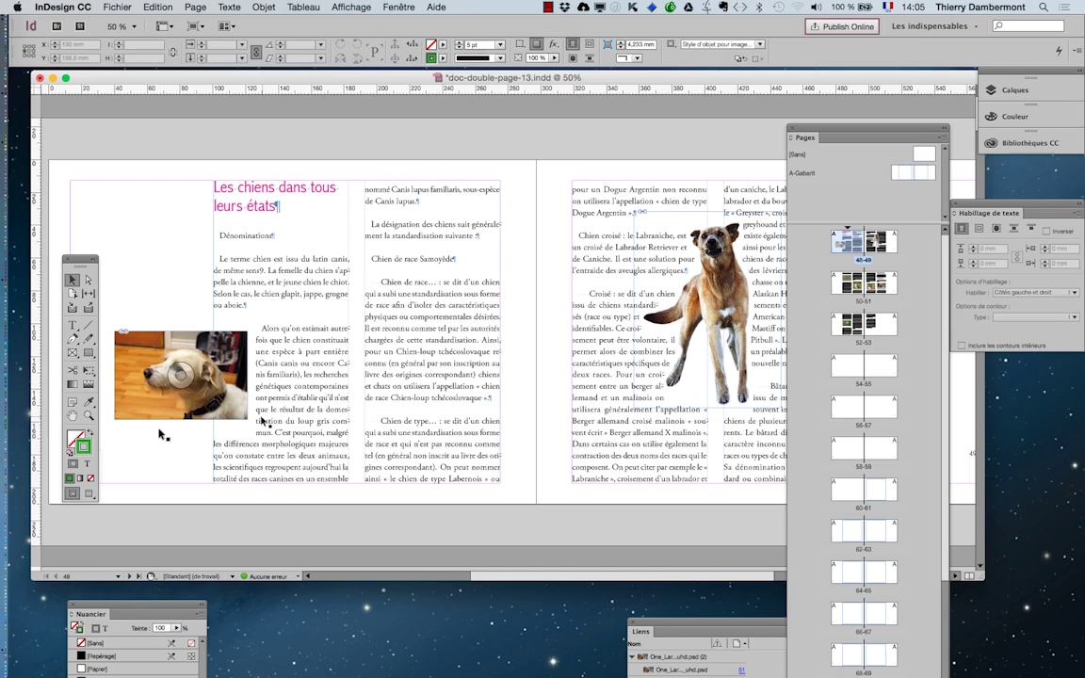
{"action": "left_click_drag", "start_coordinate": [79, 264], "coordinate": [71, 148]}
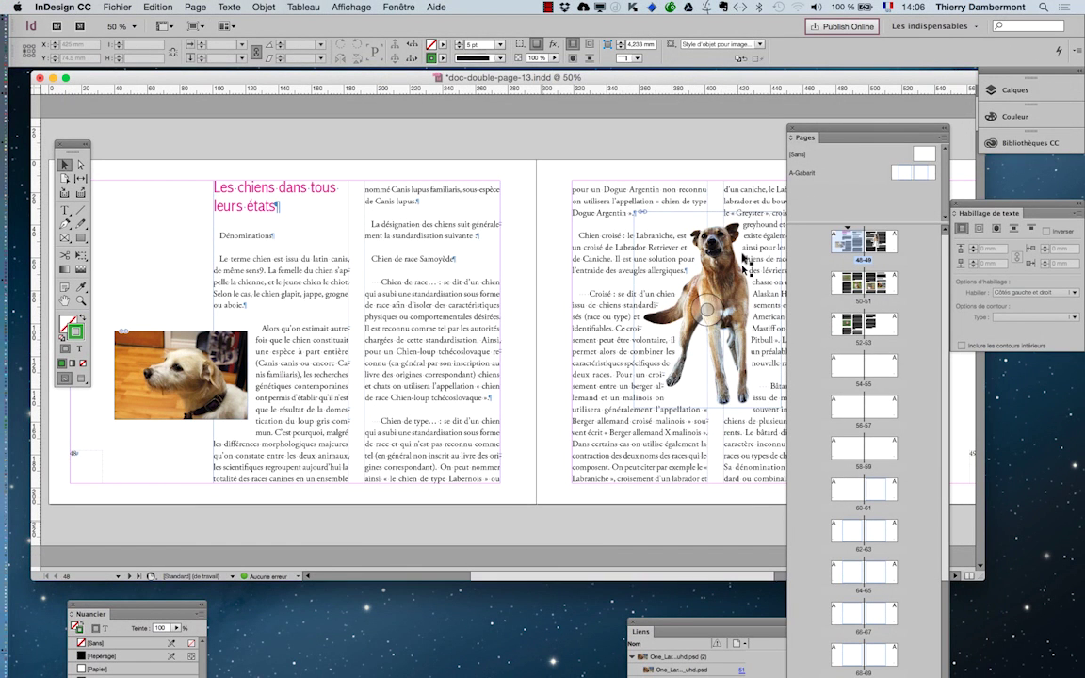
{"action": "left_click", "coordinate": [791, 131]}
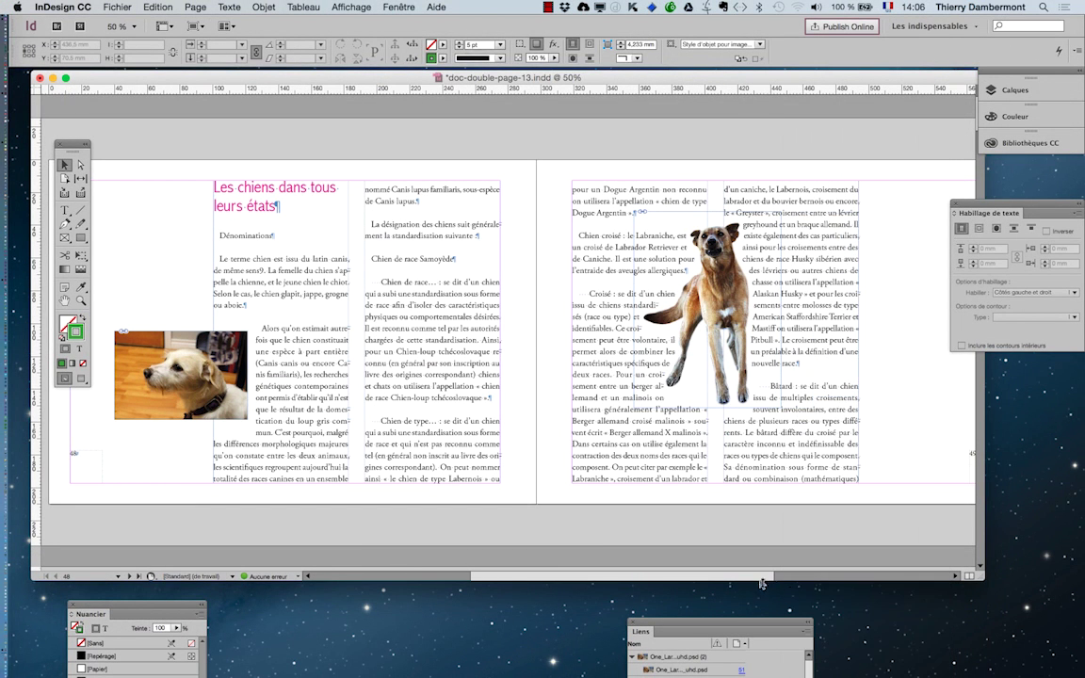
- Examine the automatic page numbers in the lower outer corners of spreads 48-49 and 50-51
{"action": "scroll", "coordinate": [863, 576], "scroll_direction": "right", "scroll_amount": 5}
{"action": "scroll", "coordinate": [864, 575], "scroll_direction": "left", "scroll_amount": 10}
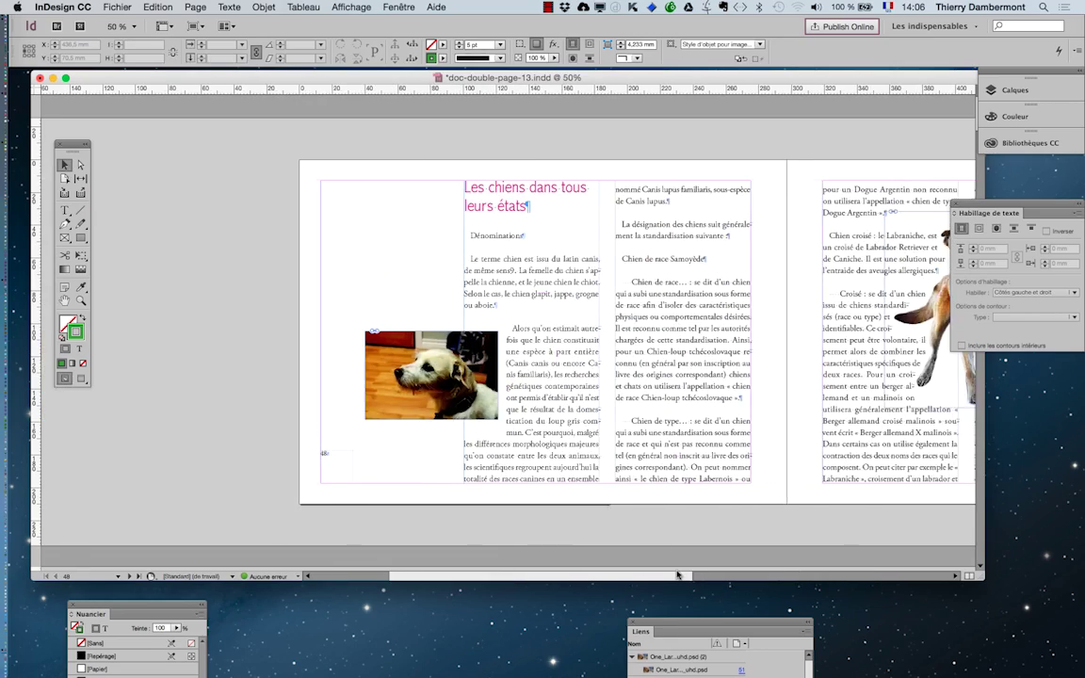
{"action": "scroll", "coordinate": [463, 437], "scroll_direction": "down", "scroll_amount": 10}
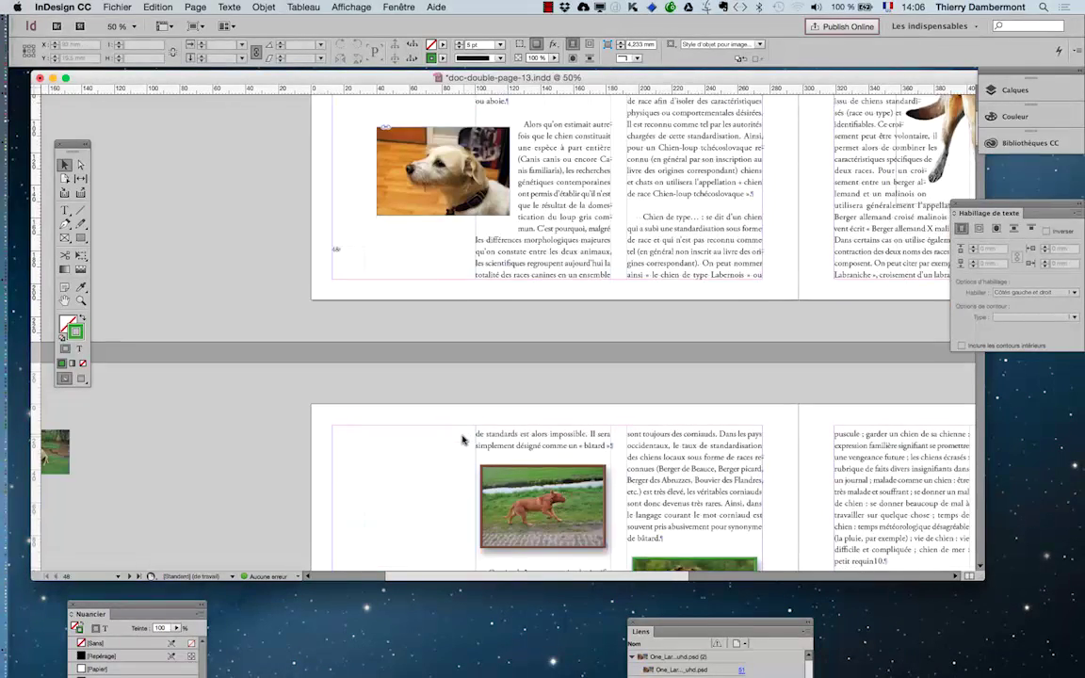
{"action": "scroll", "coordinate": [464, 440], "scroll_direction": "down", "scroll_amount": 2}
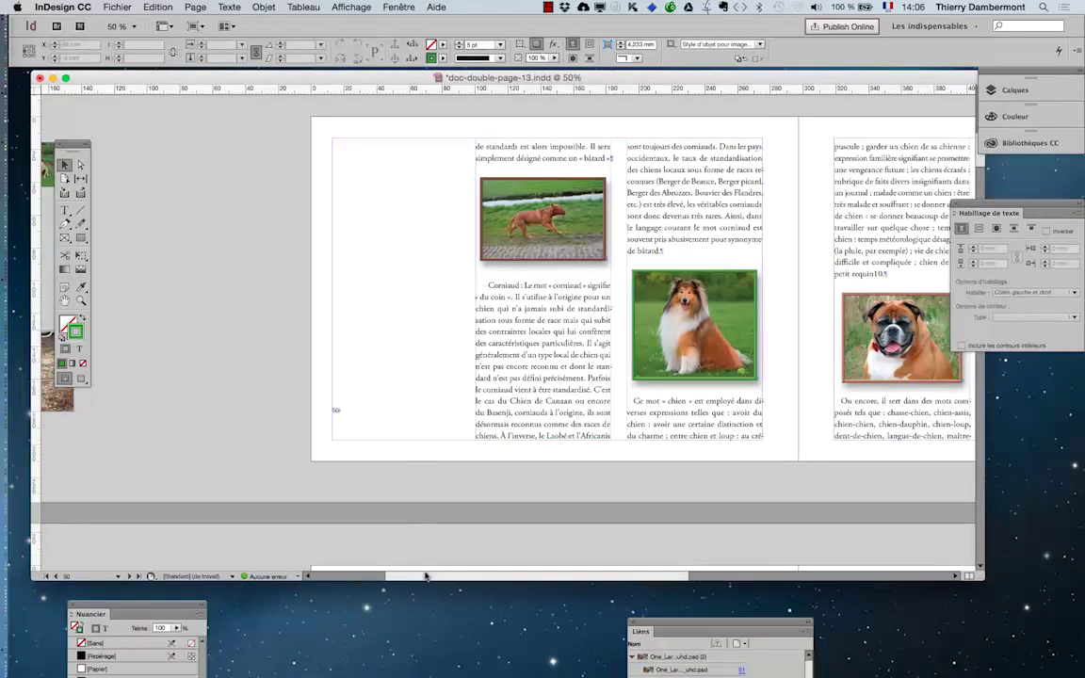
{"action": "left_click_drag", "start_coordinate": [424, 575], "coordinate": [635, 575]}
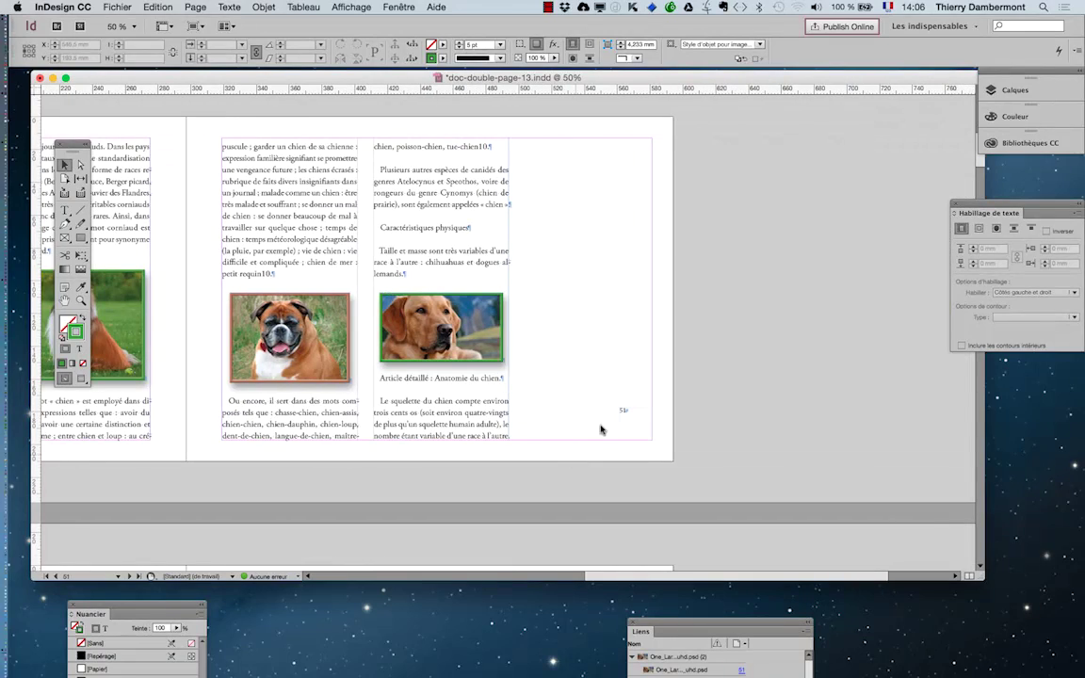